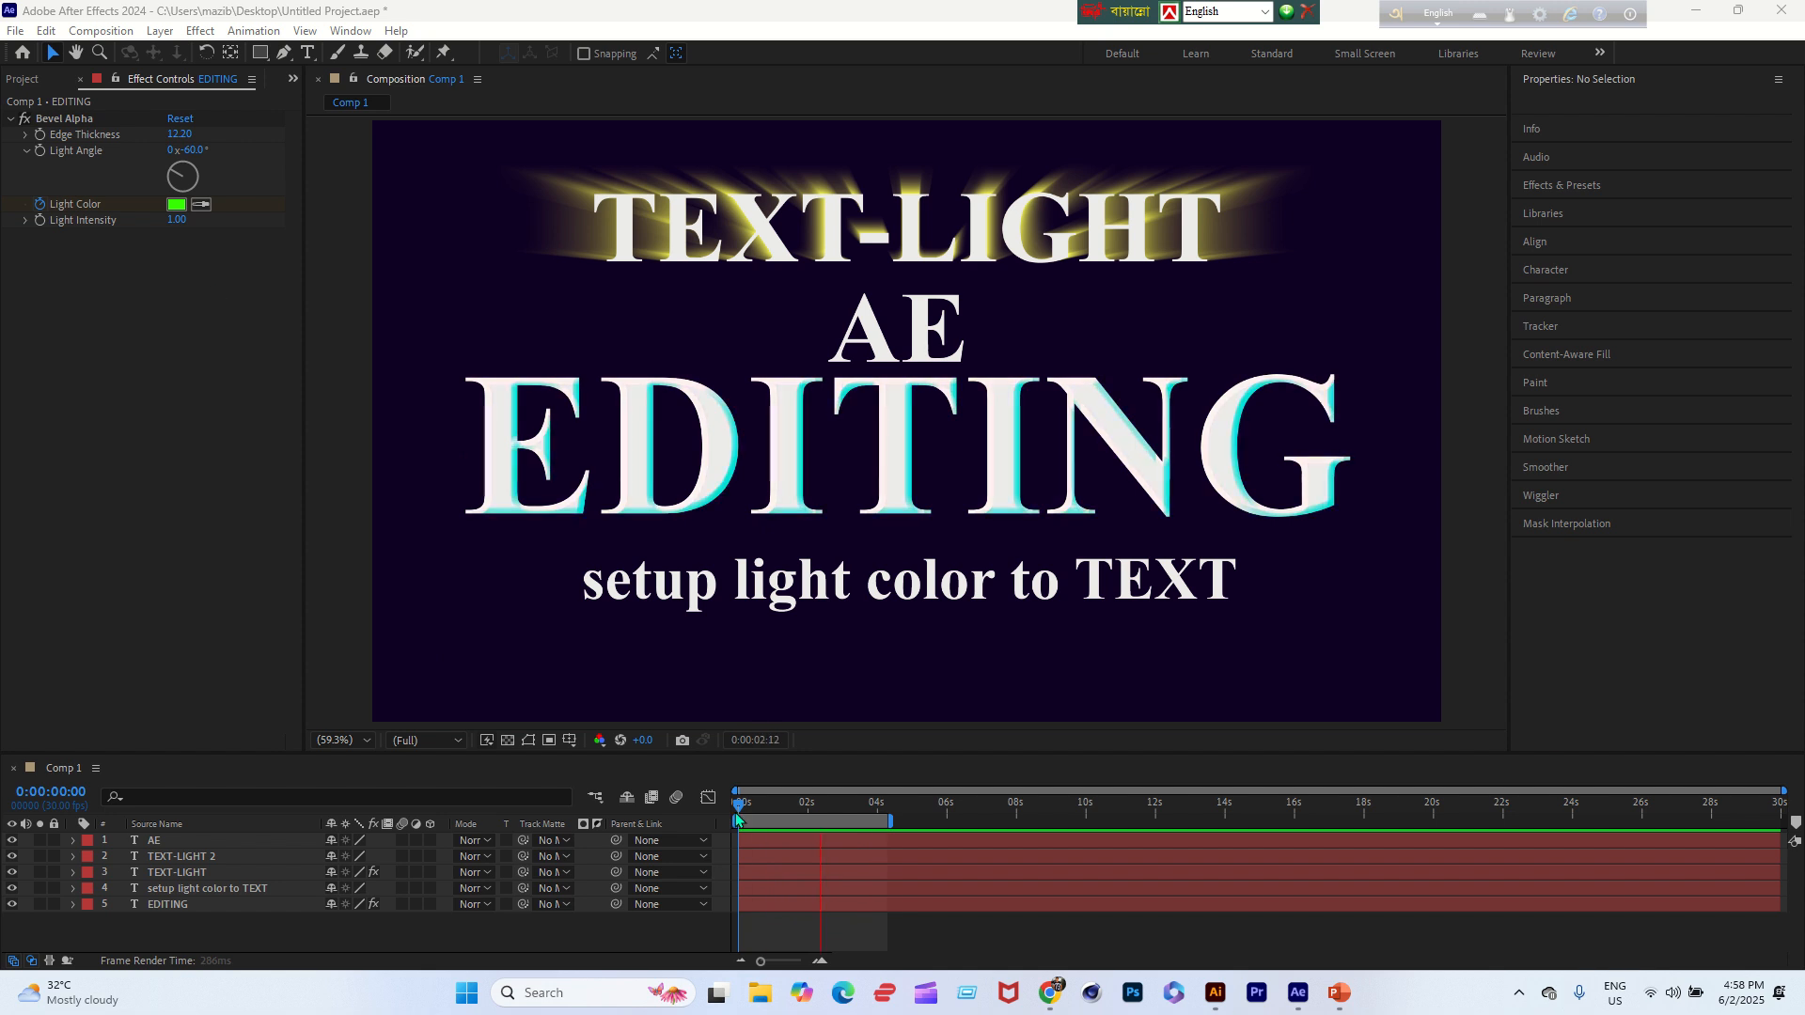
{"action": "left_click", "coordinate": [739, 810]}
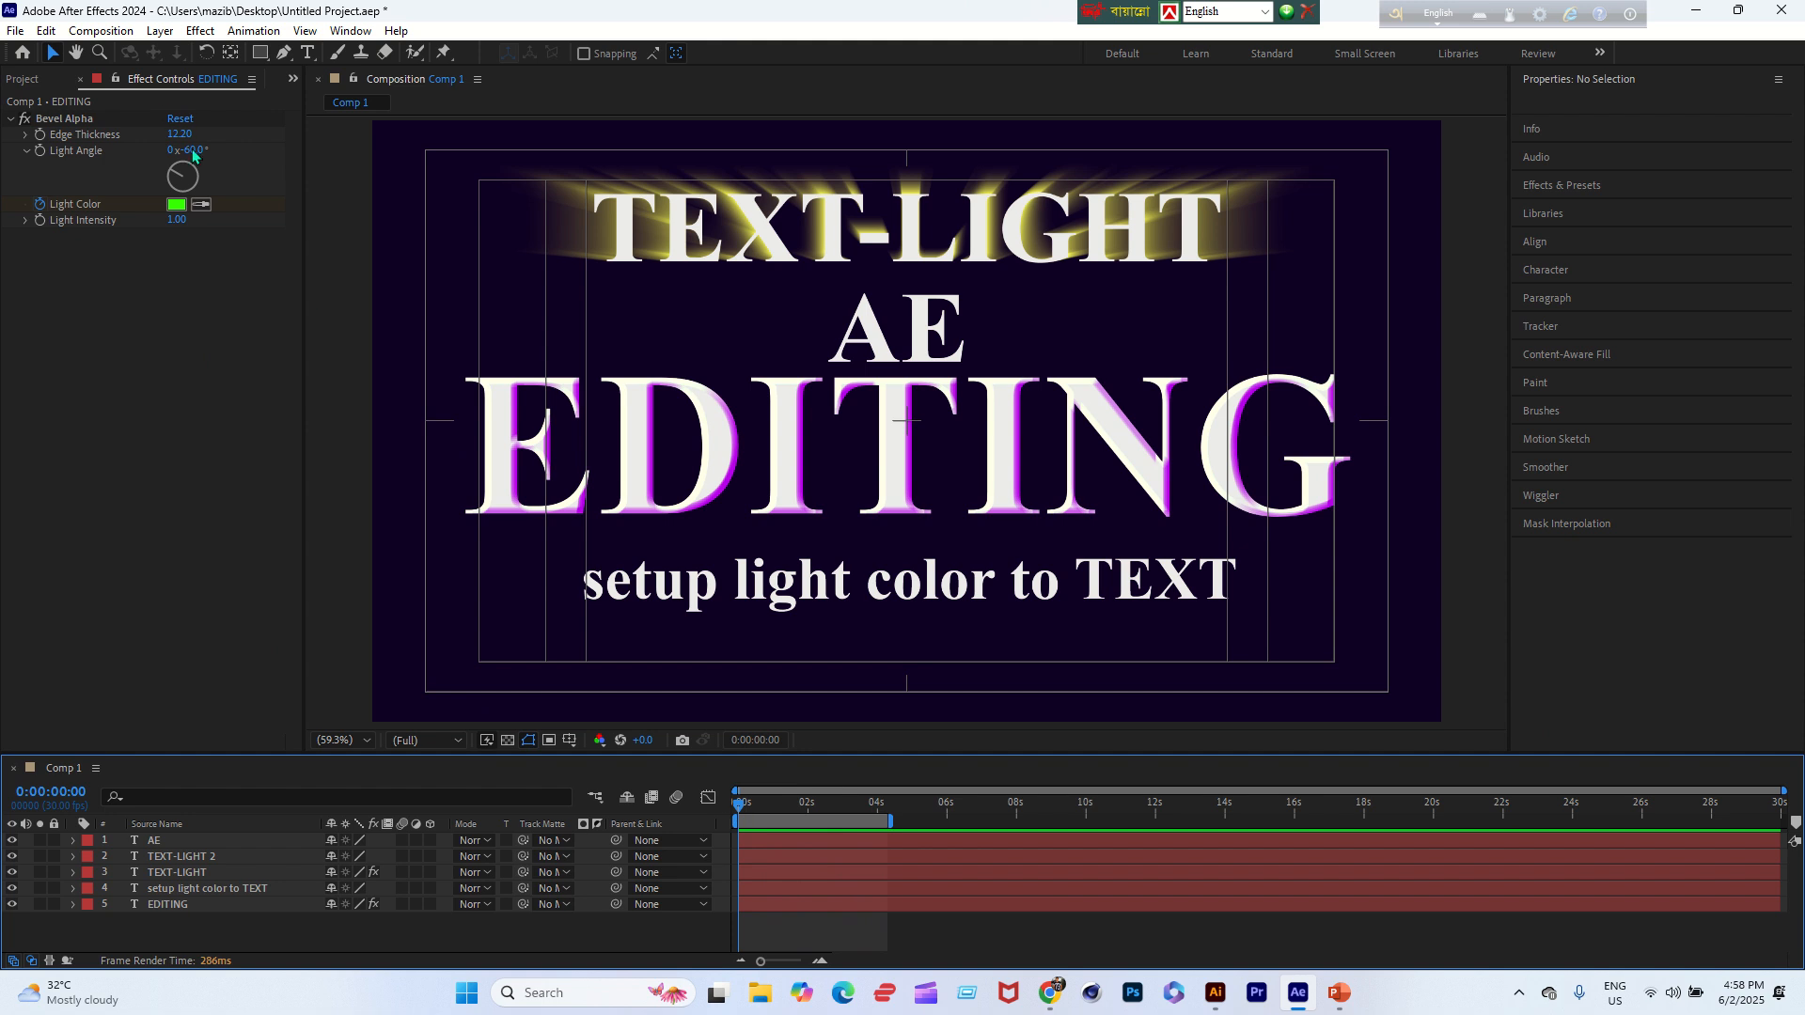
{"action": "left_click", "coordinate": [108, 32]}
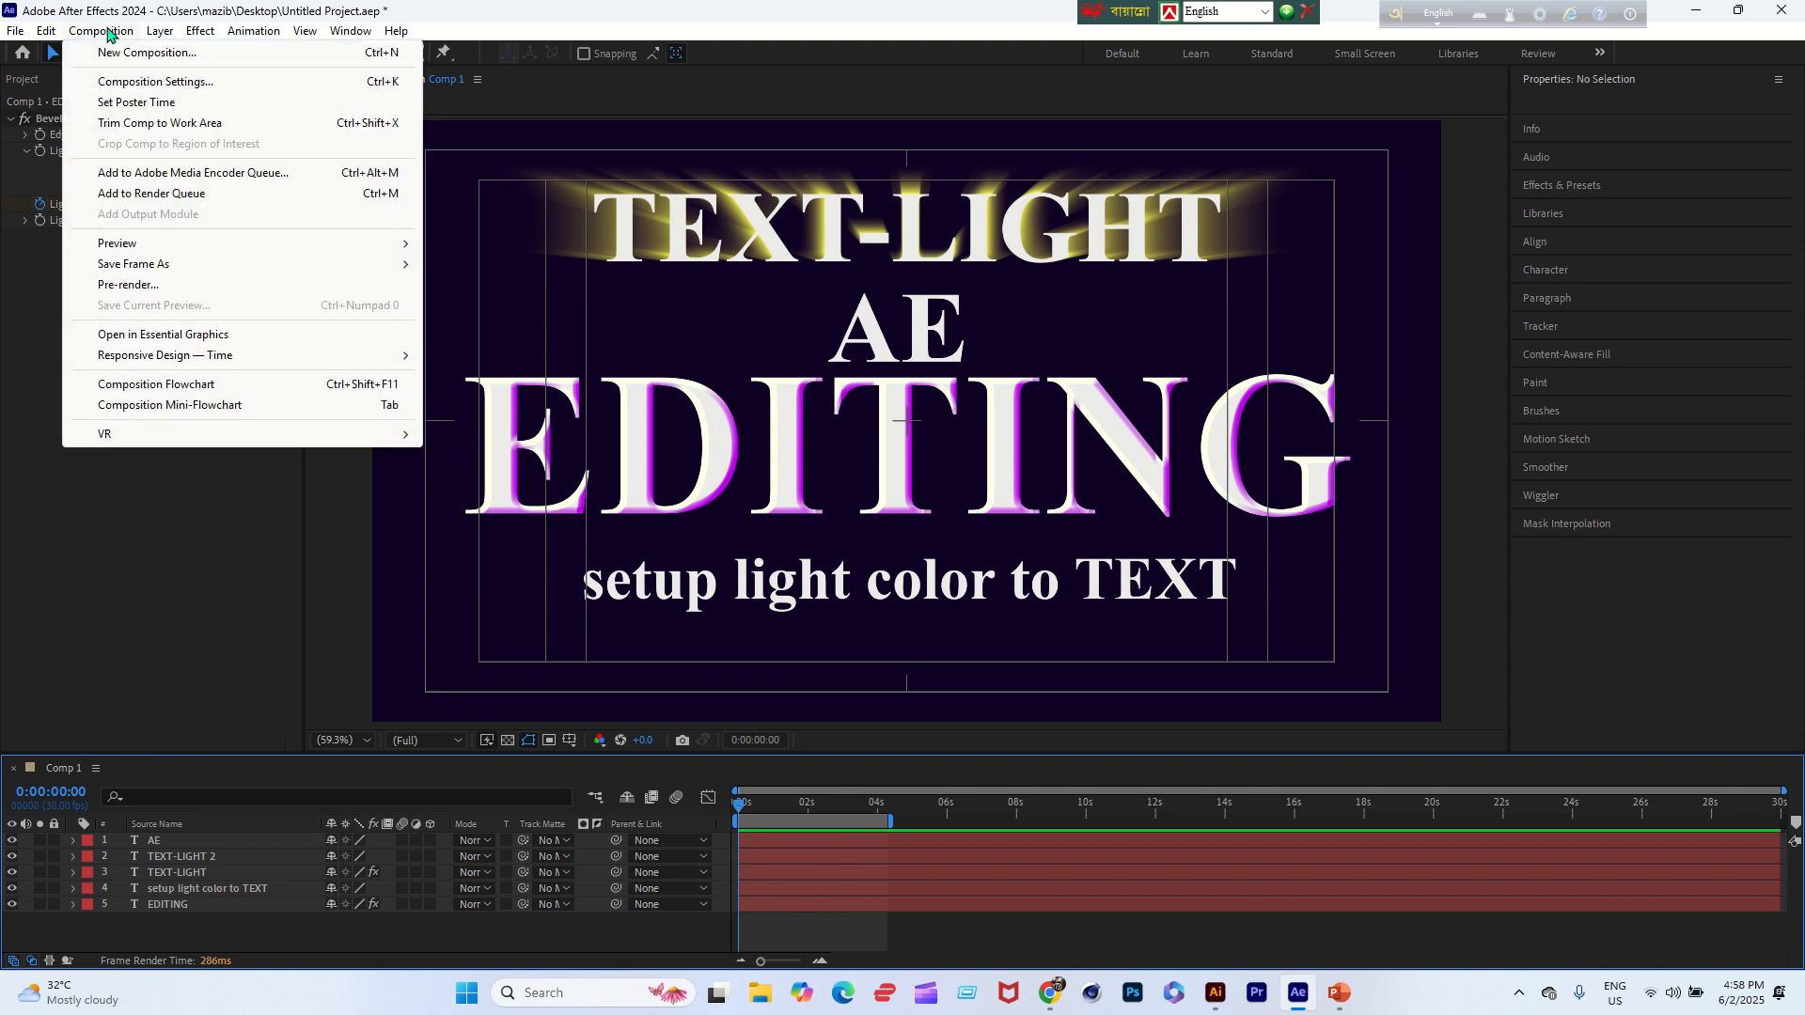
{"action": "left_click", "coordinate": [135, 77]}
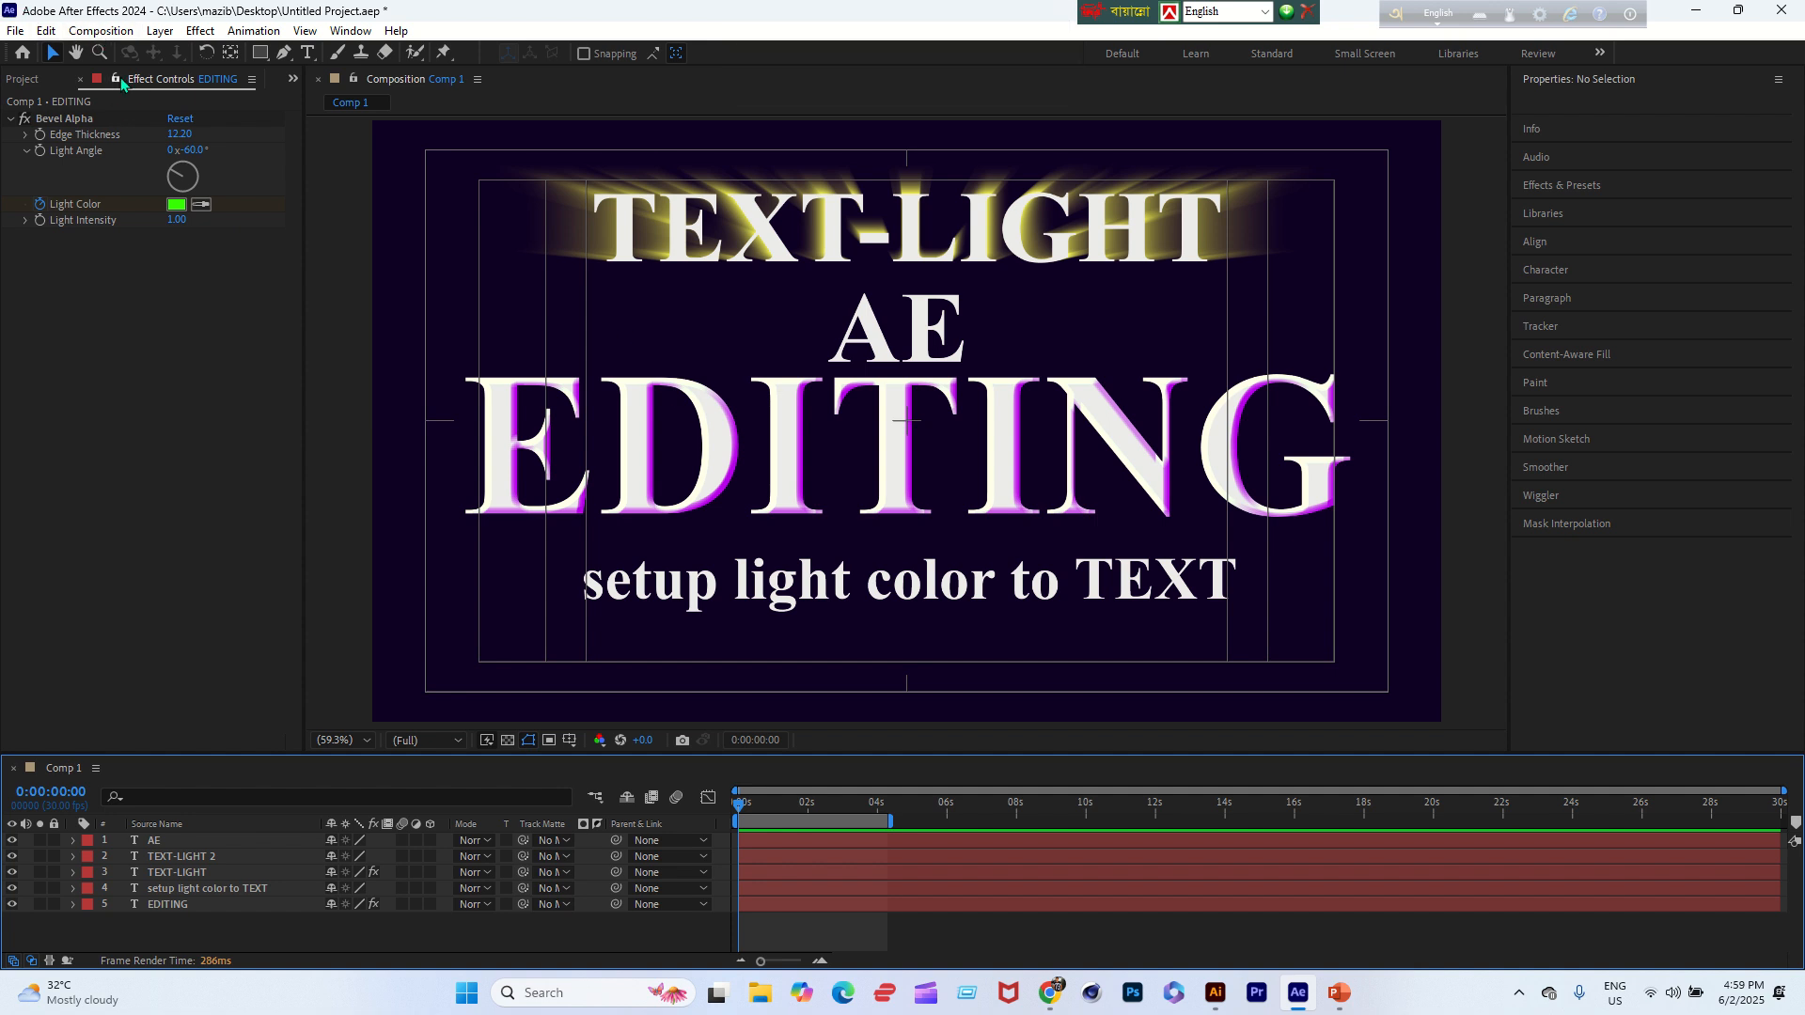
{"action": "left_click", "coordinate": [143, 427]}
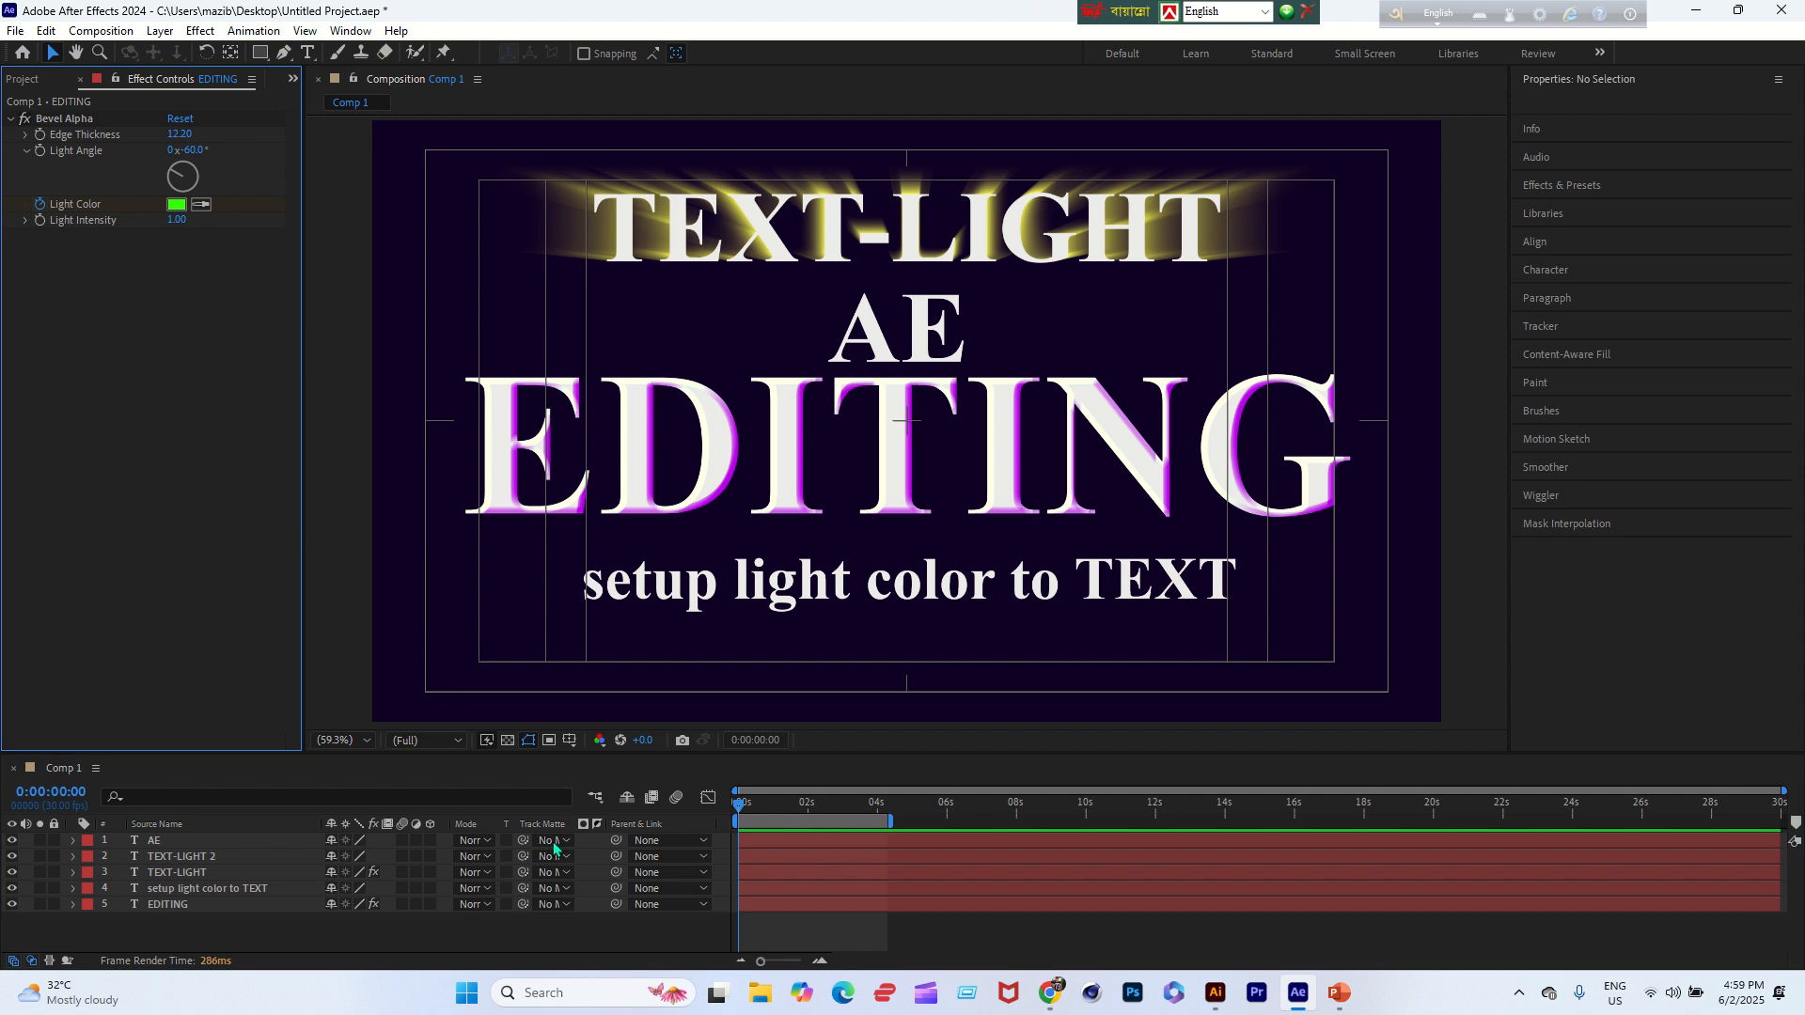
{"action": "left_click", "coordinate": [466, 928]}
Create a new 1920x1080 composition at 30 fps, 30 seconds long, with the dark purple background
{"action": "left_click", "coordinate": [101, 31]}
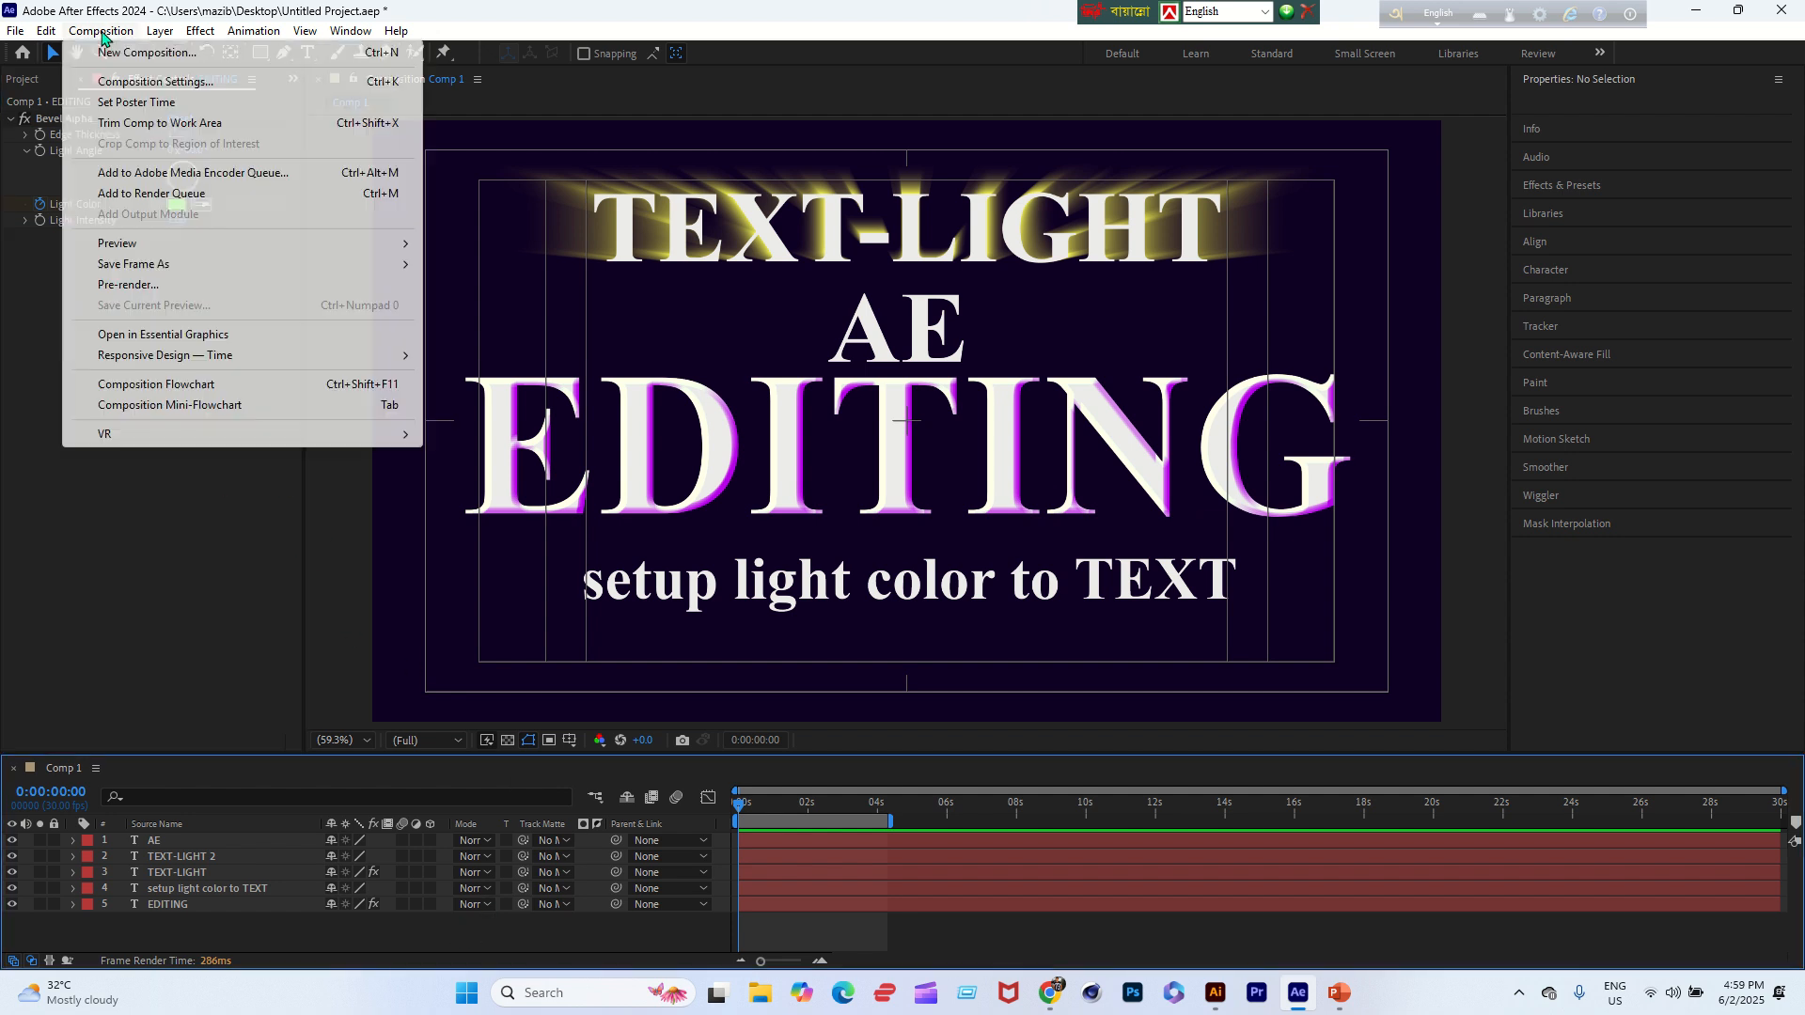
{"action": "left_click", "coordinate": [122, 58]}
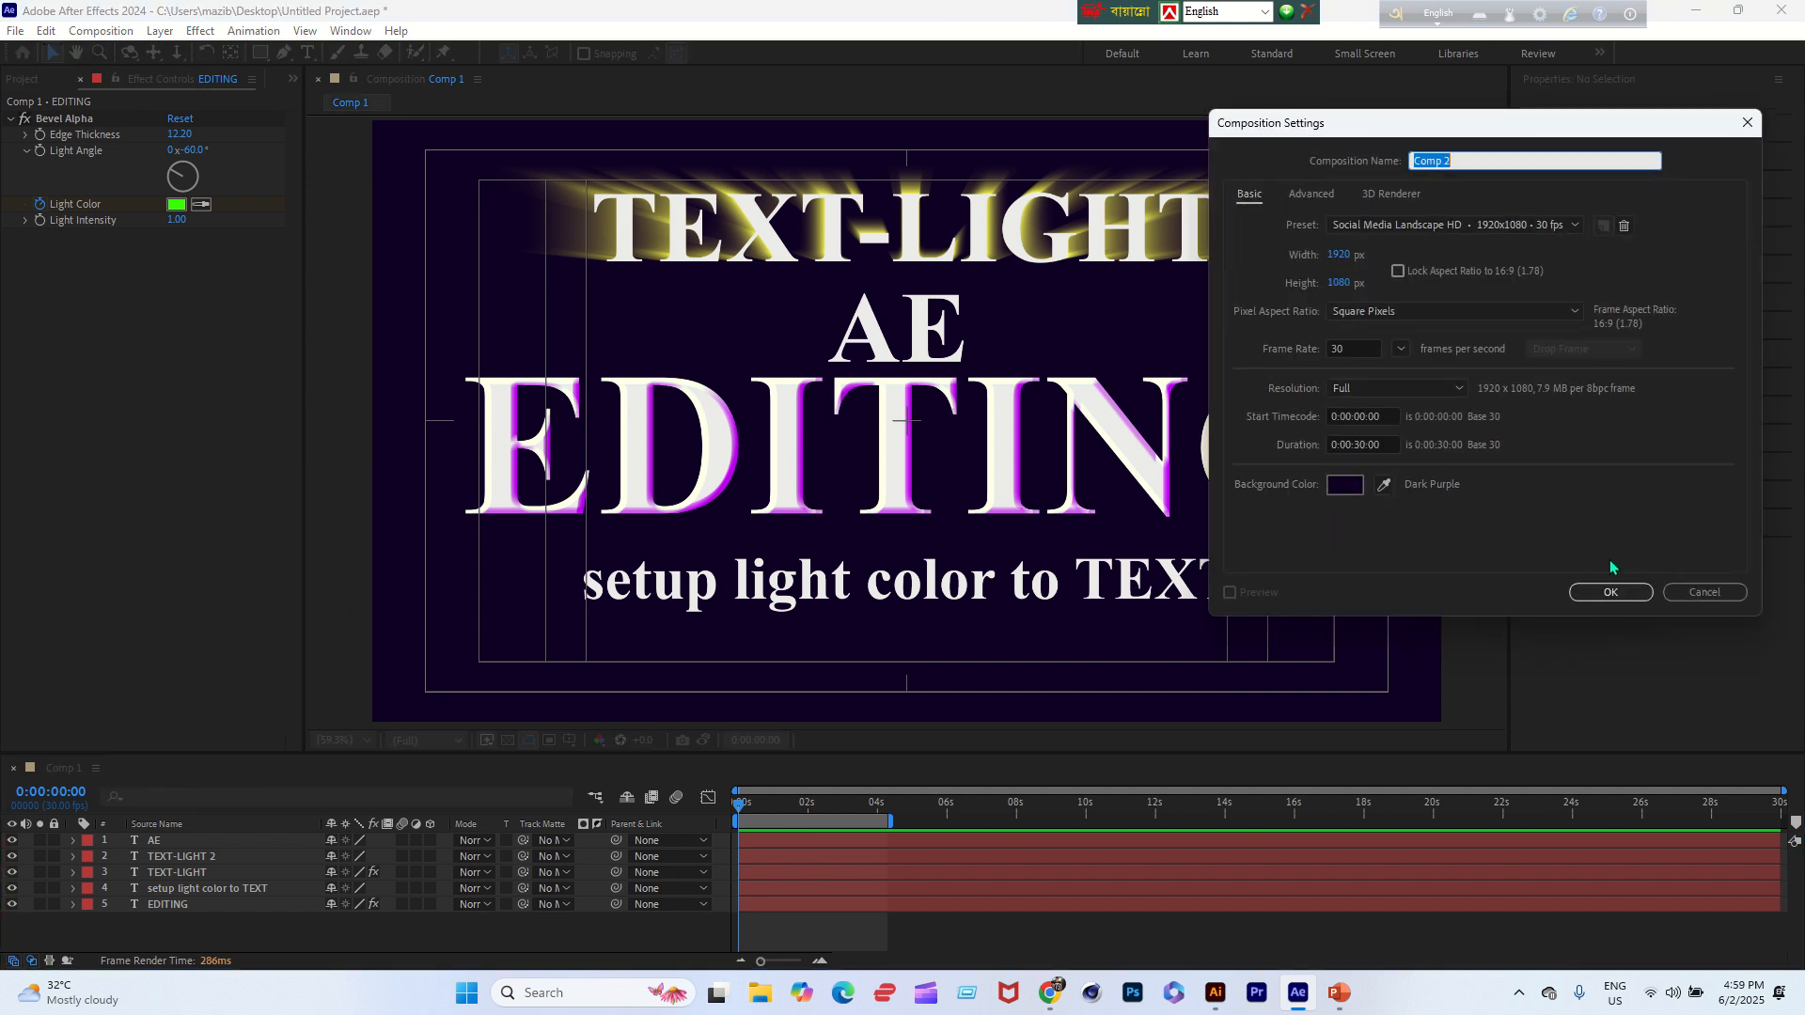
{"action": "left_click", "coordinate": [1607, 591]}
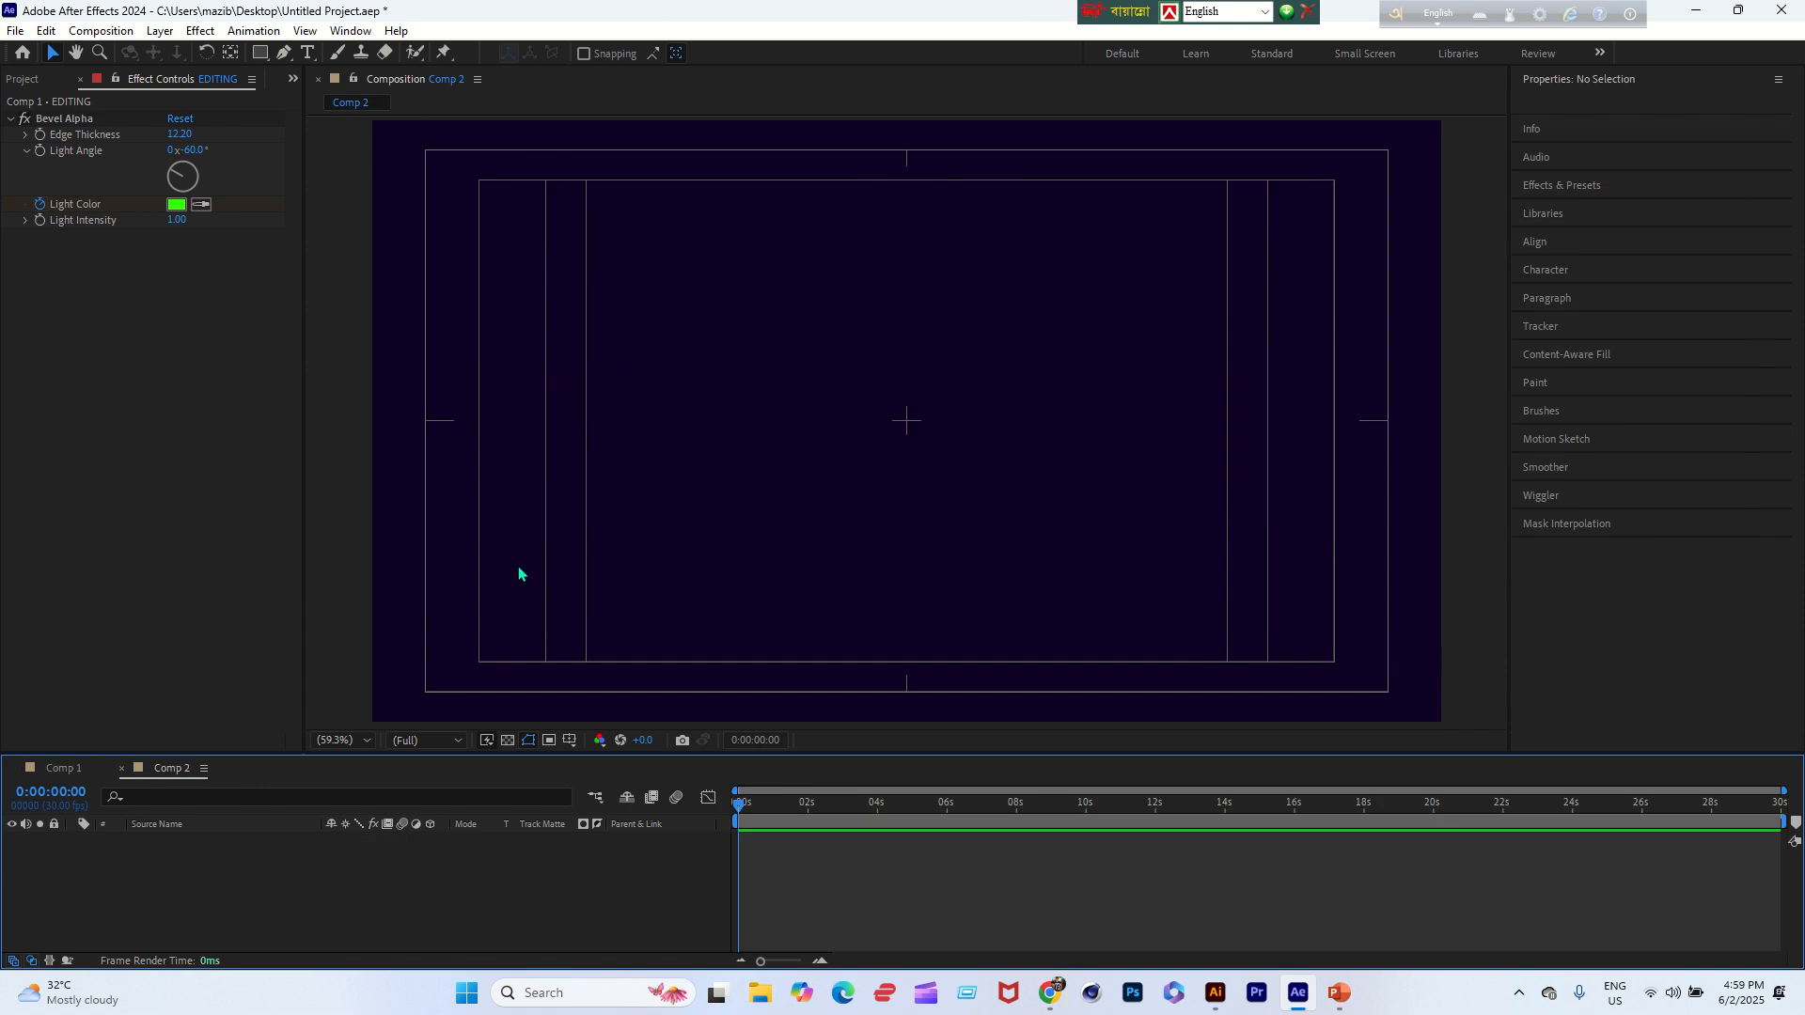
Add a text layer reading "EDITING" in capitals near the centre of the new composition
{"action": "left_click", "coordinate": [308, 52]}
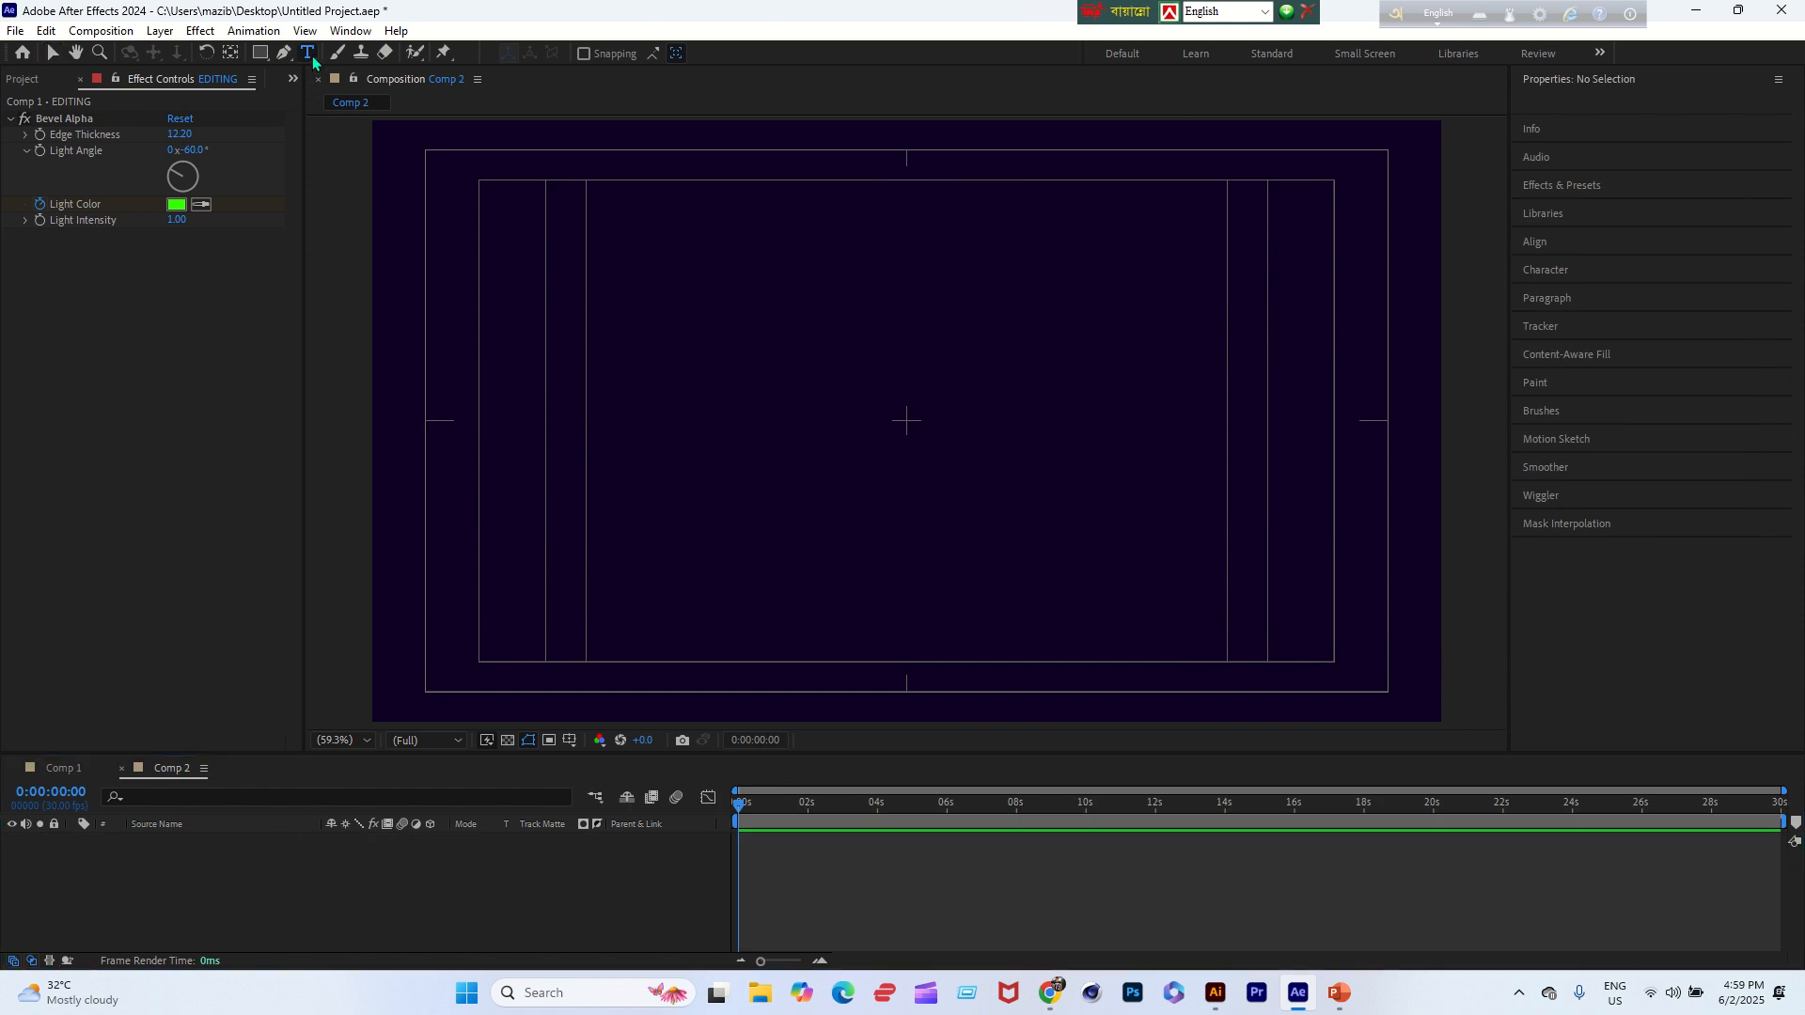
{"action": "left_click", "coordinate": [880, 425]}
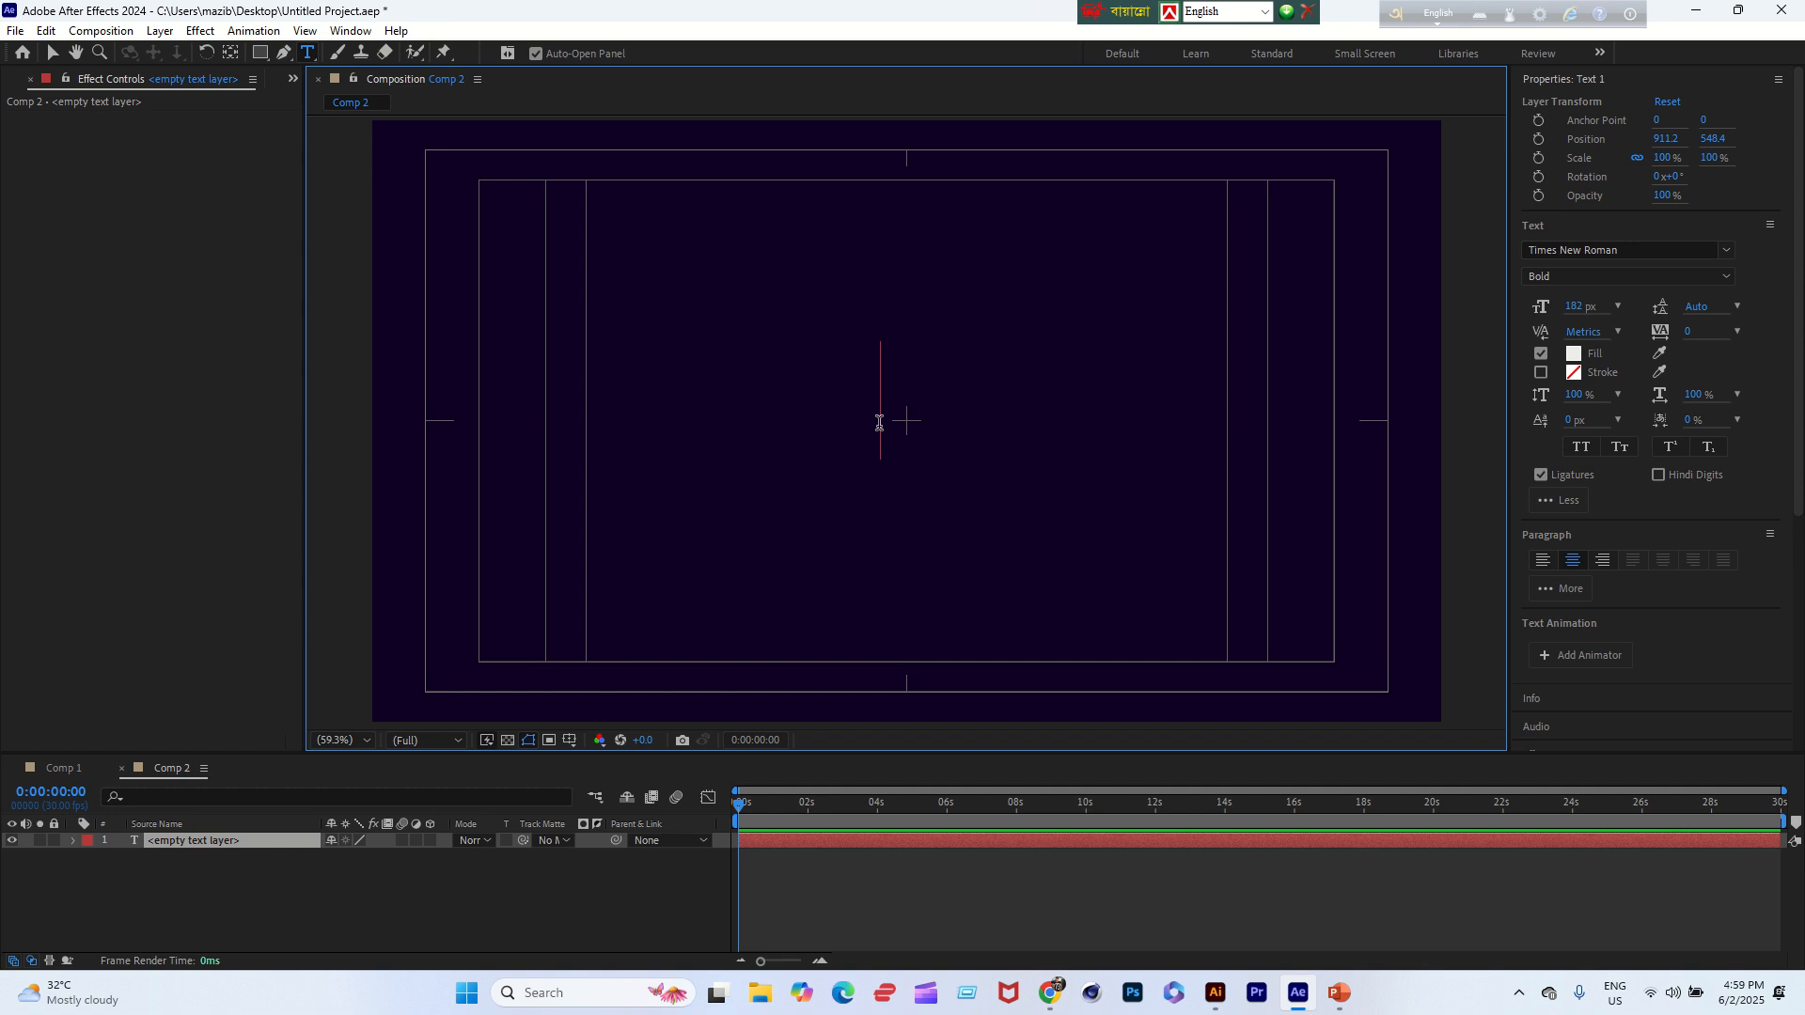
{"action": "type", "text": "e"}
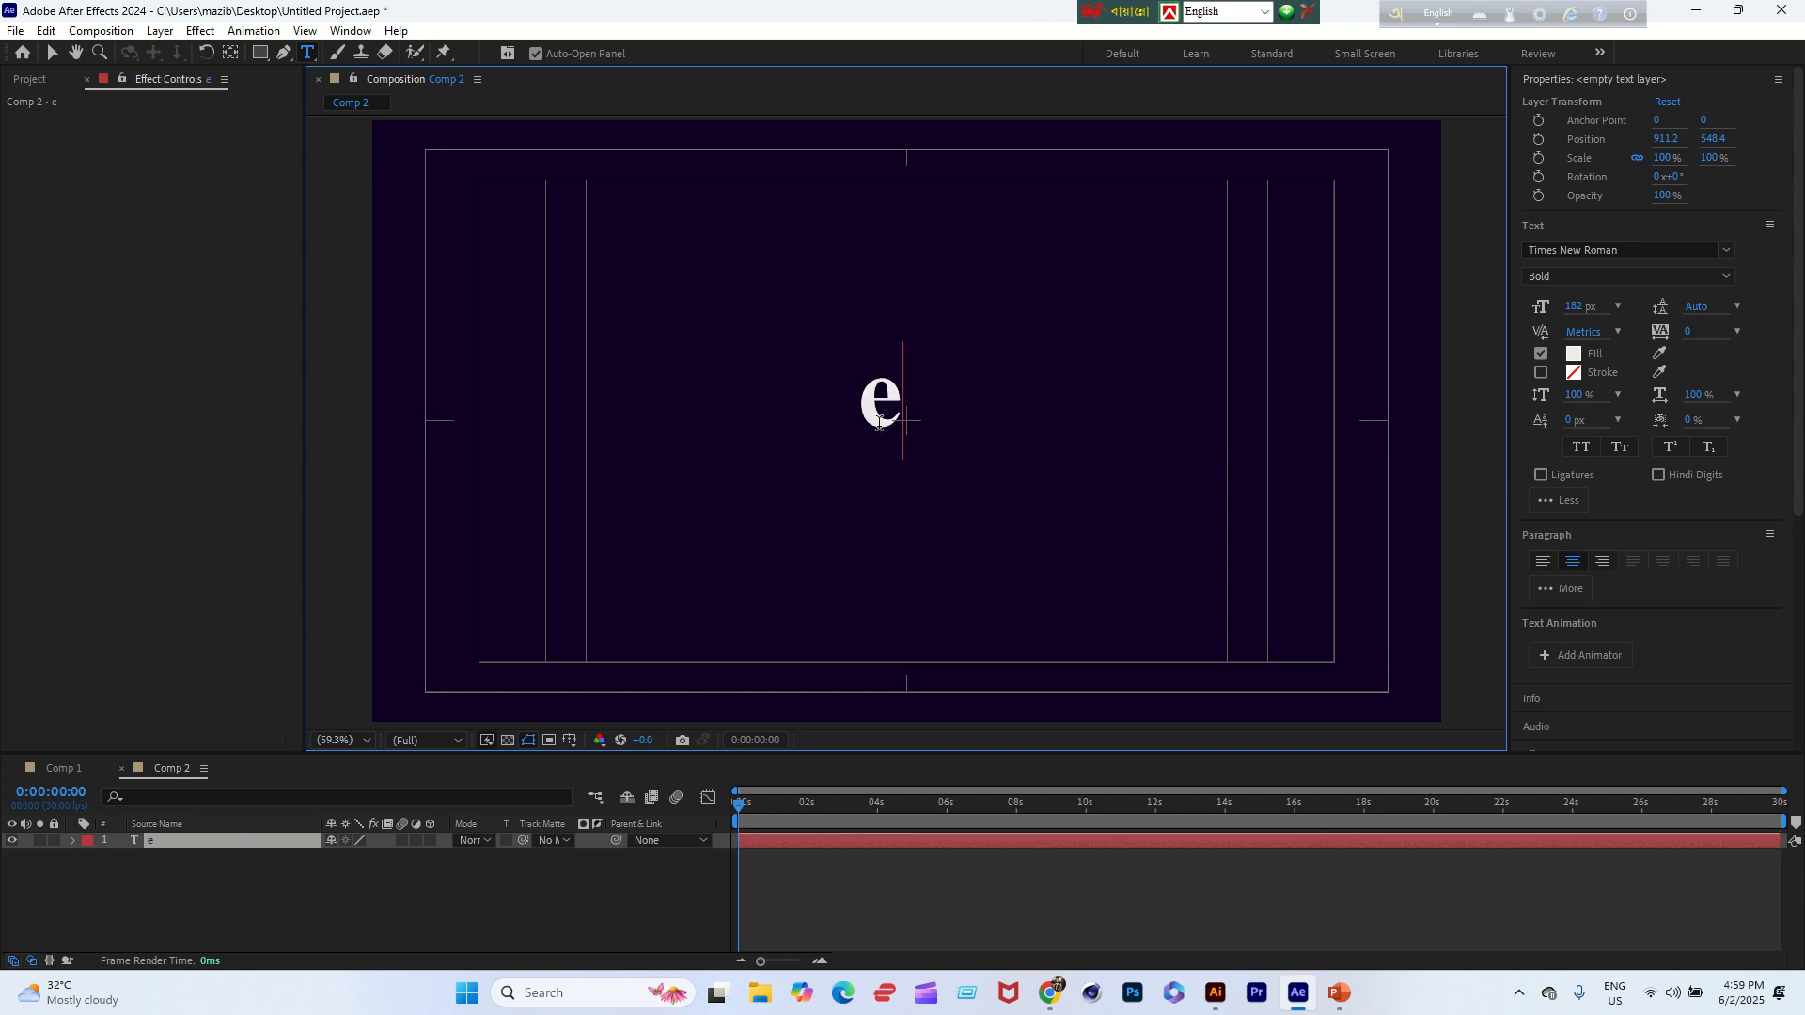
{"action": "key", "text": "BackSpace"}
{"action": "key", "text": "Caps_Lock"}
{"action": "type", "text": "EDITIN"}
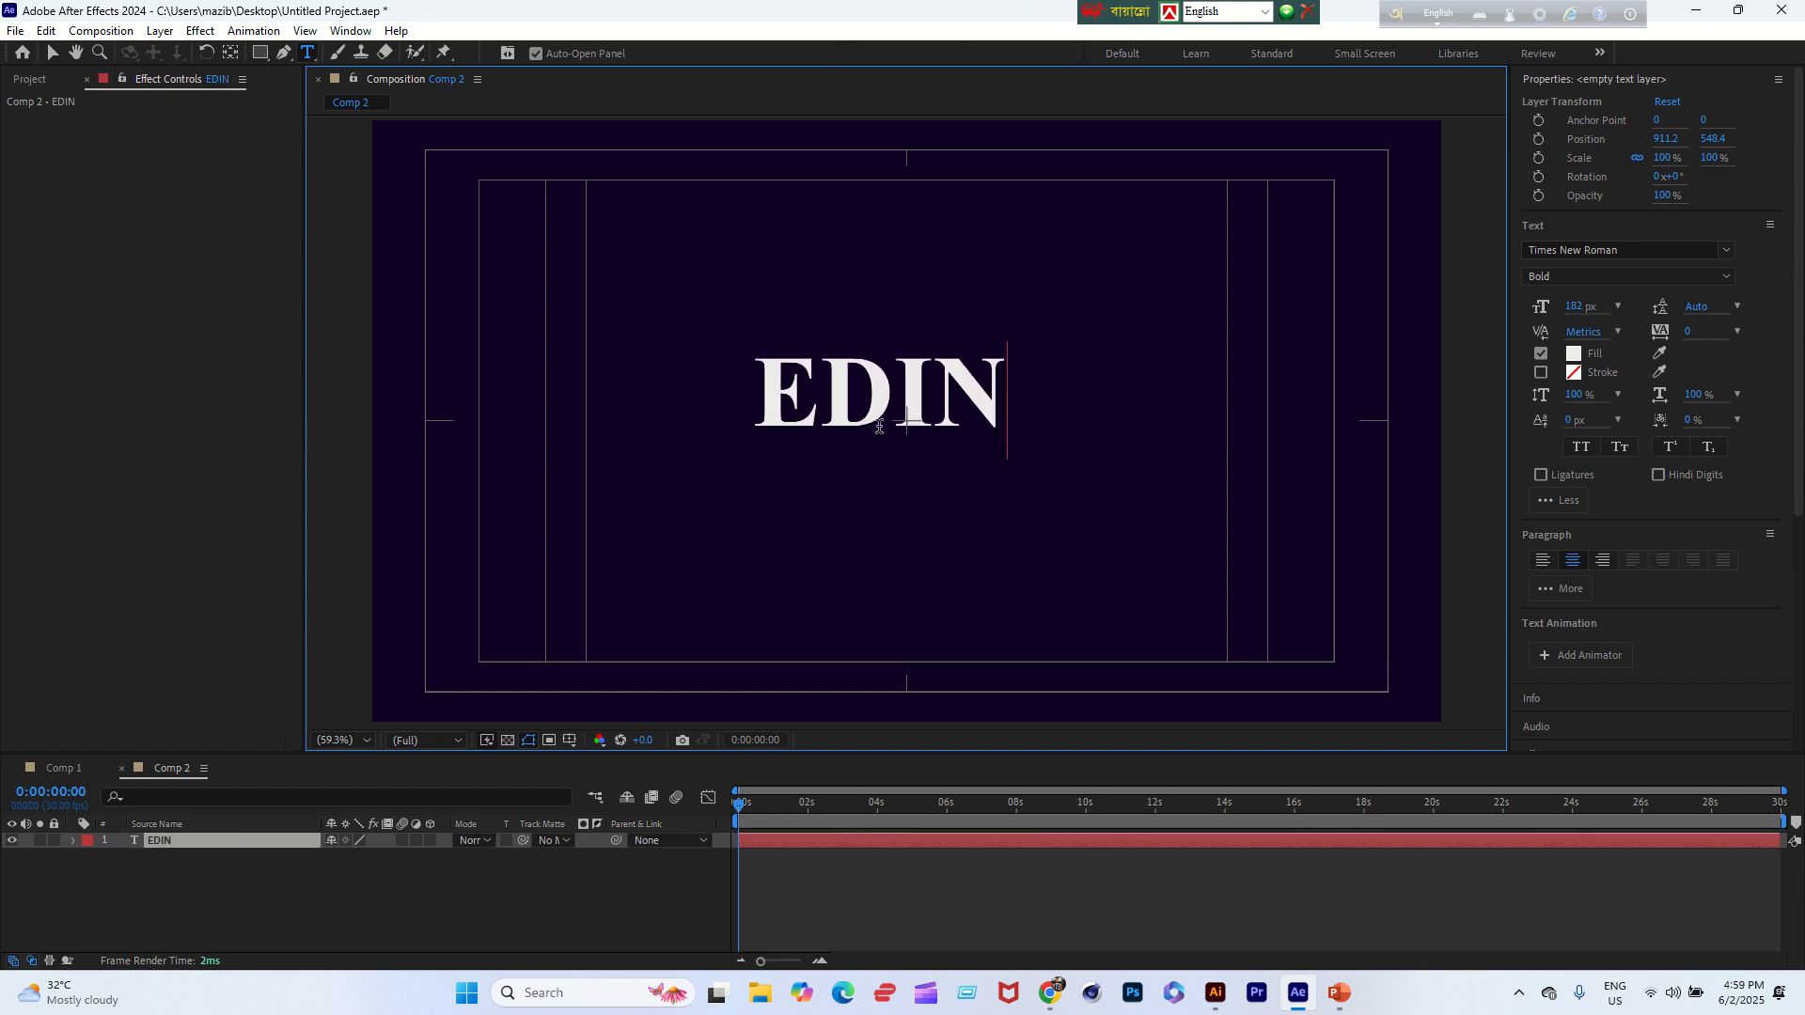
{"action": "key", "text": "BackSpace"}
{"action": "type", "text": "TING"}
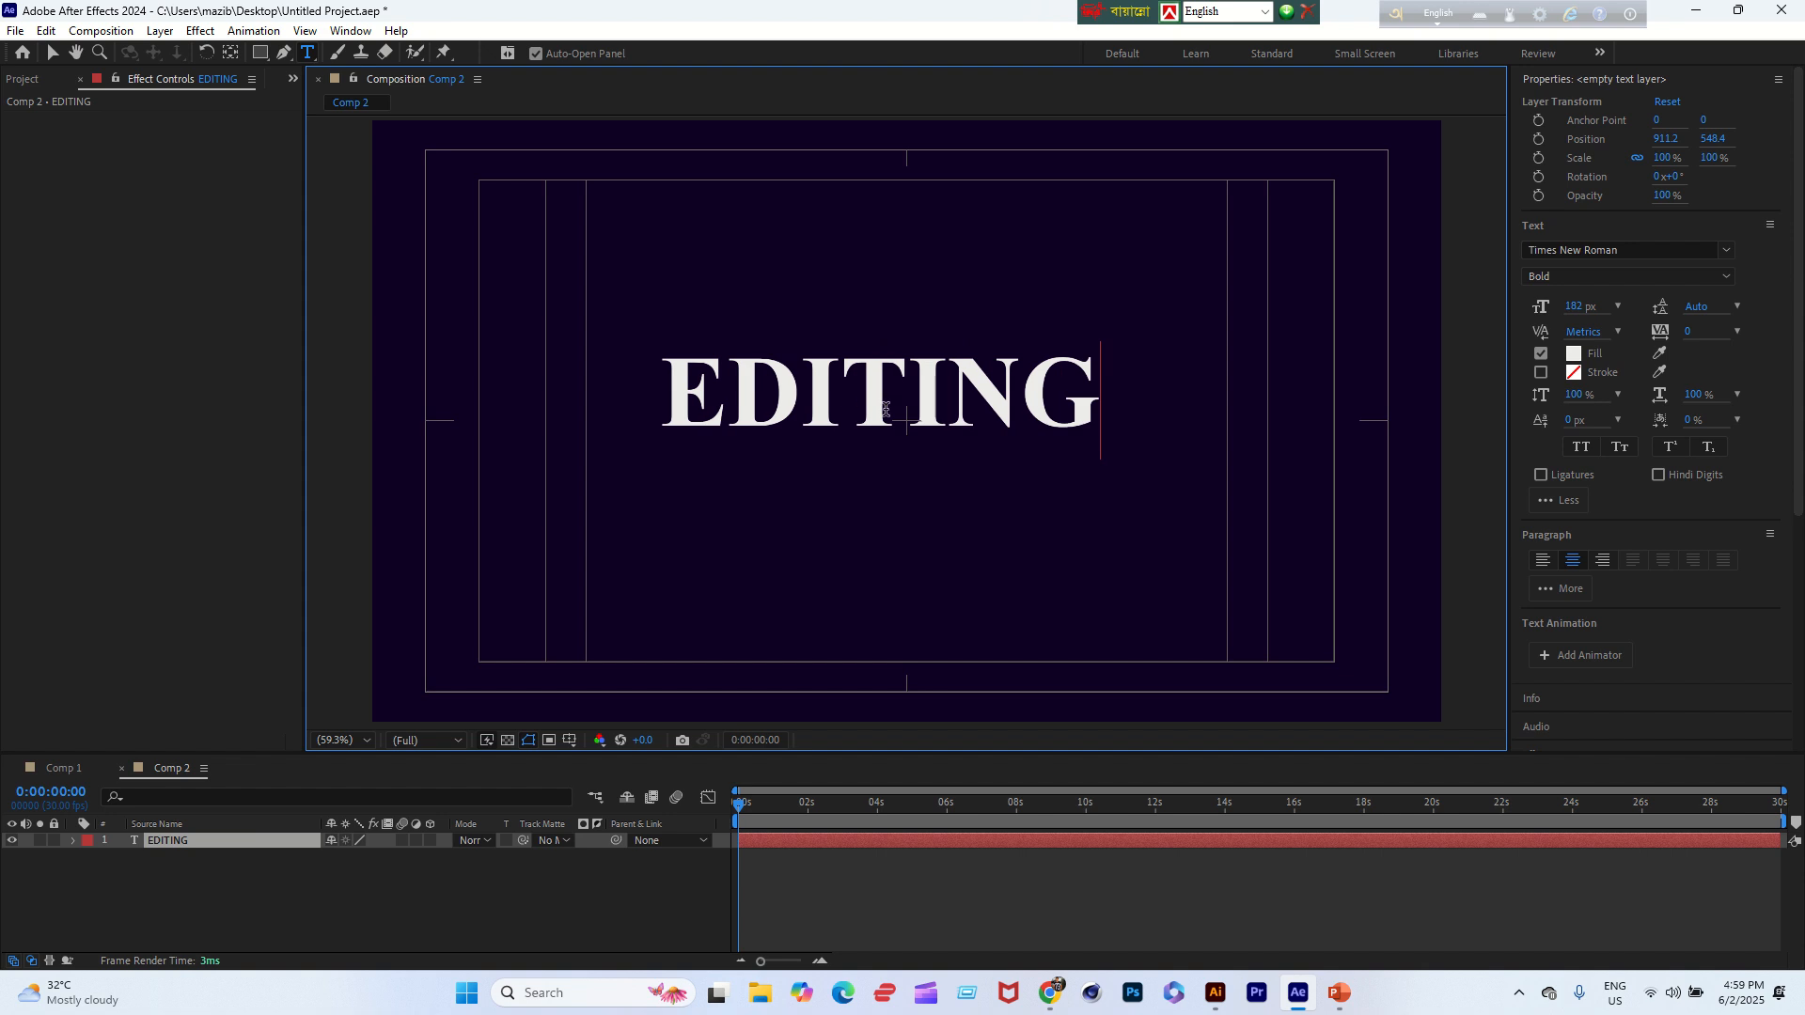
{"action": "left_click", "coordinate": [52, 53]}
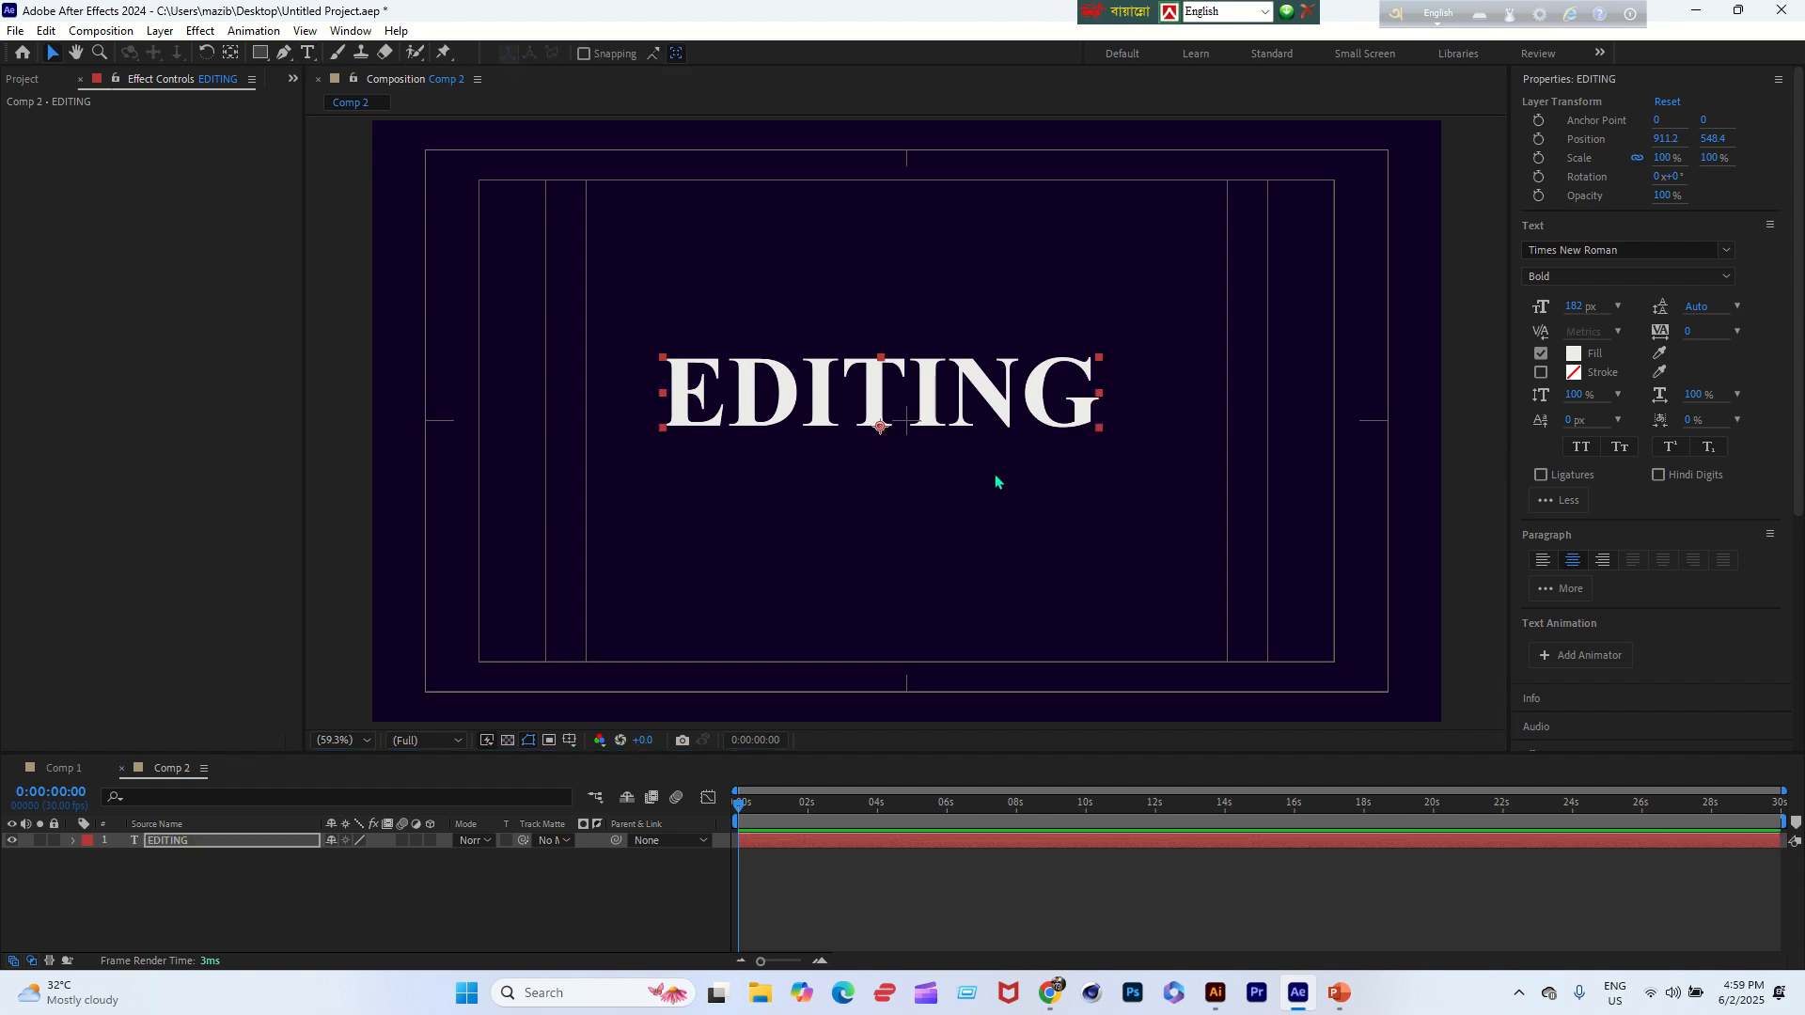
Enlarge the EDITING text to a font size of 378 px and centre it in the frame at about 961.9, 659.8
{"action": "left_click_drag", "start_coordinate": [1575, 309], "coordinate": [1712, 340]}
{"action": "key", "text": "Caps_Lock"}
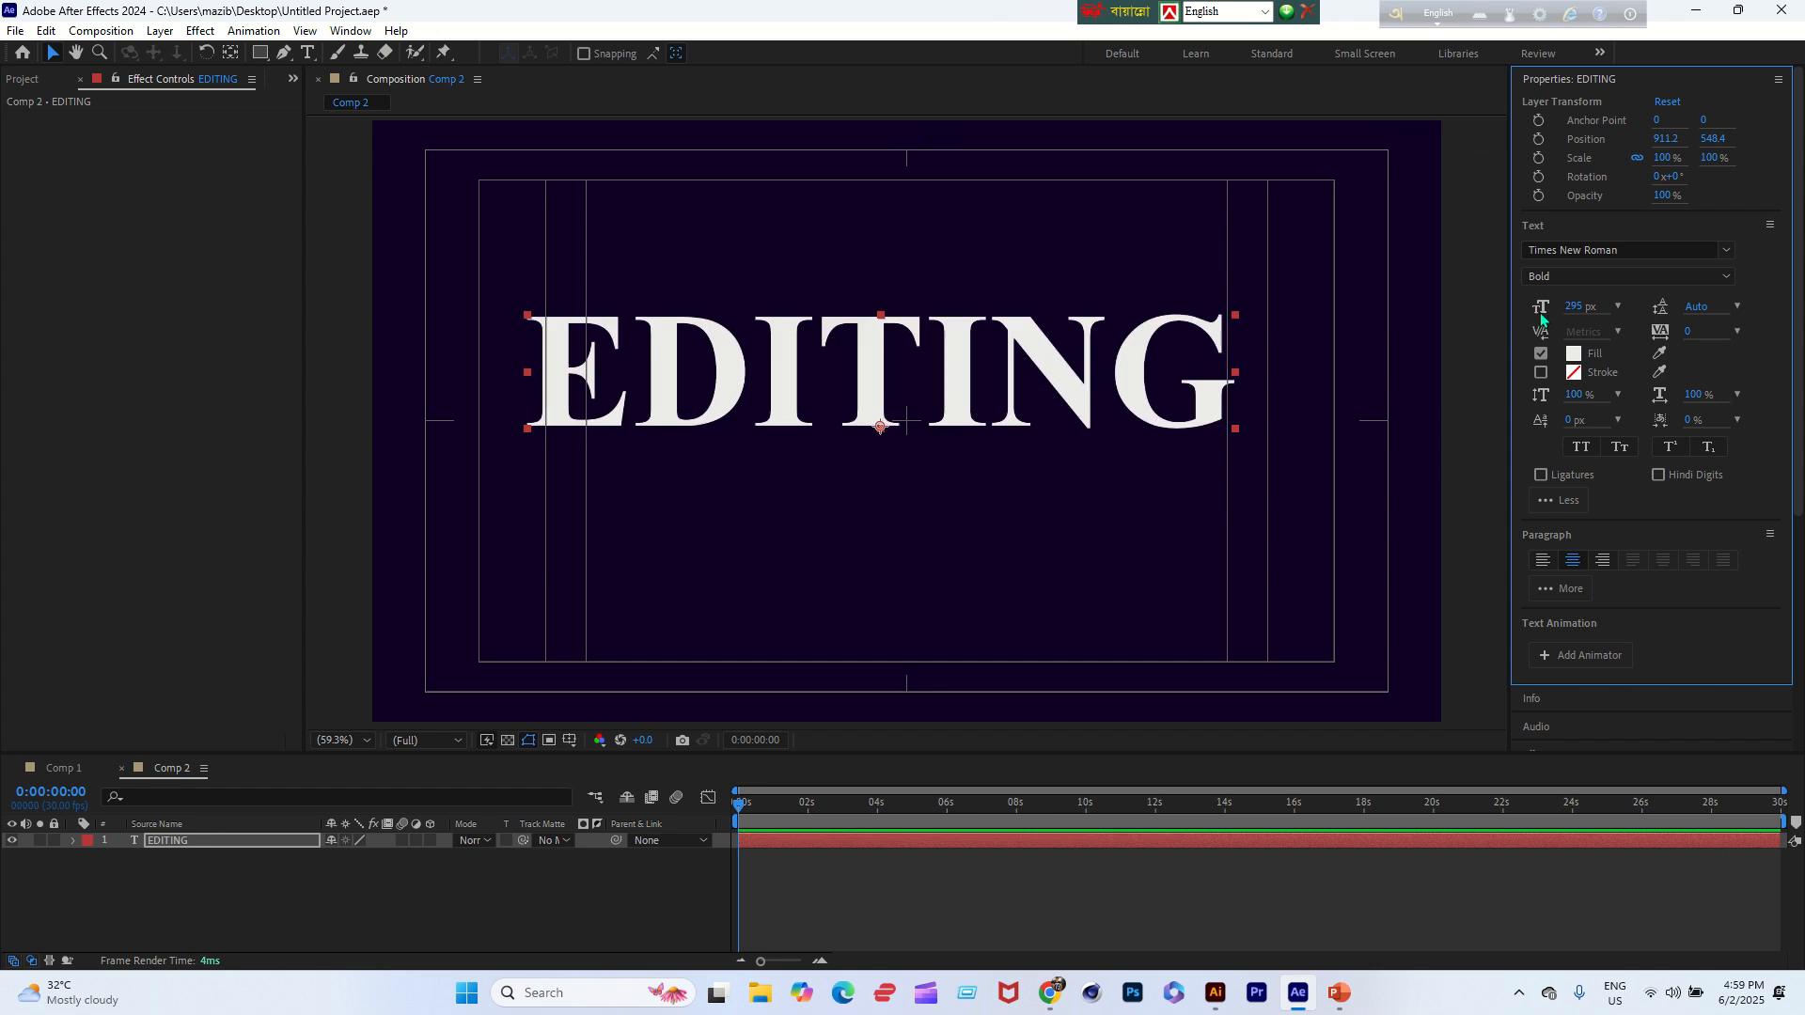
{"action": "left_click_drag", "start_coordinate": [1580, 308], "coordinate": [1584, 301]}
{"action": "left_click_drag", "start_coordinate": [877, 333], "coordinate": [900, 395]}
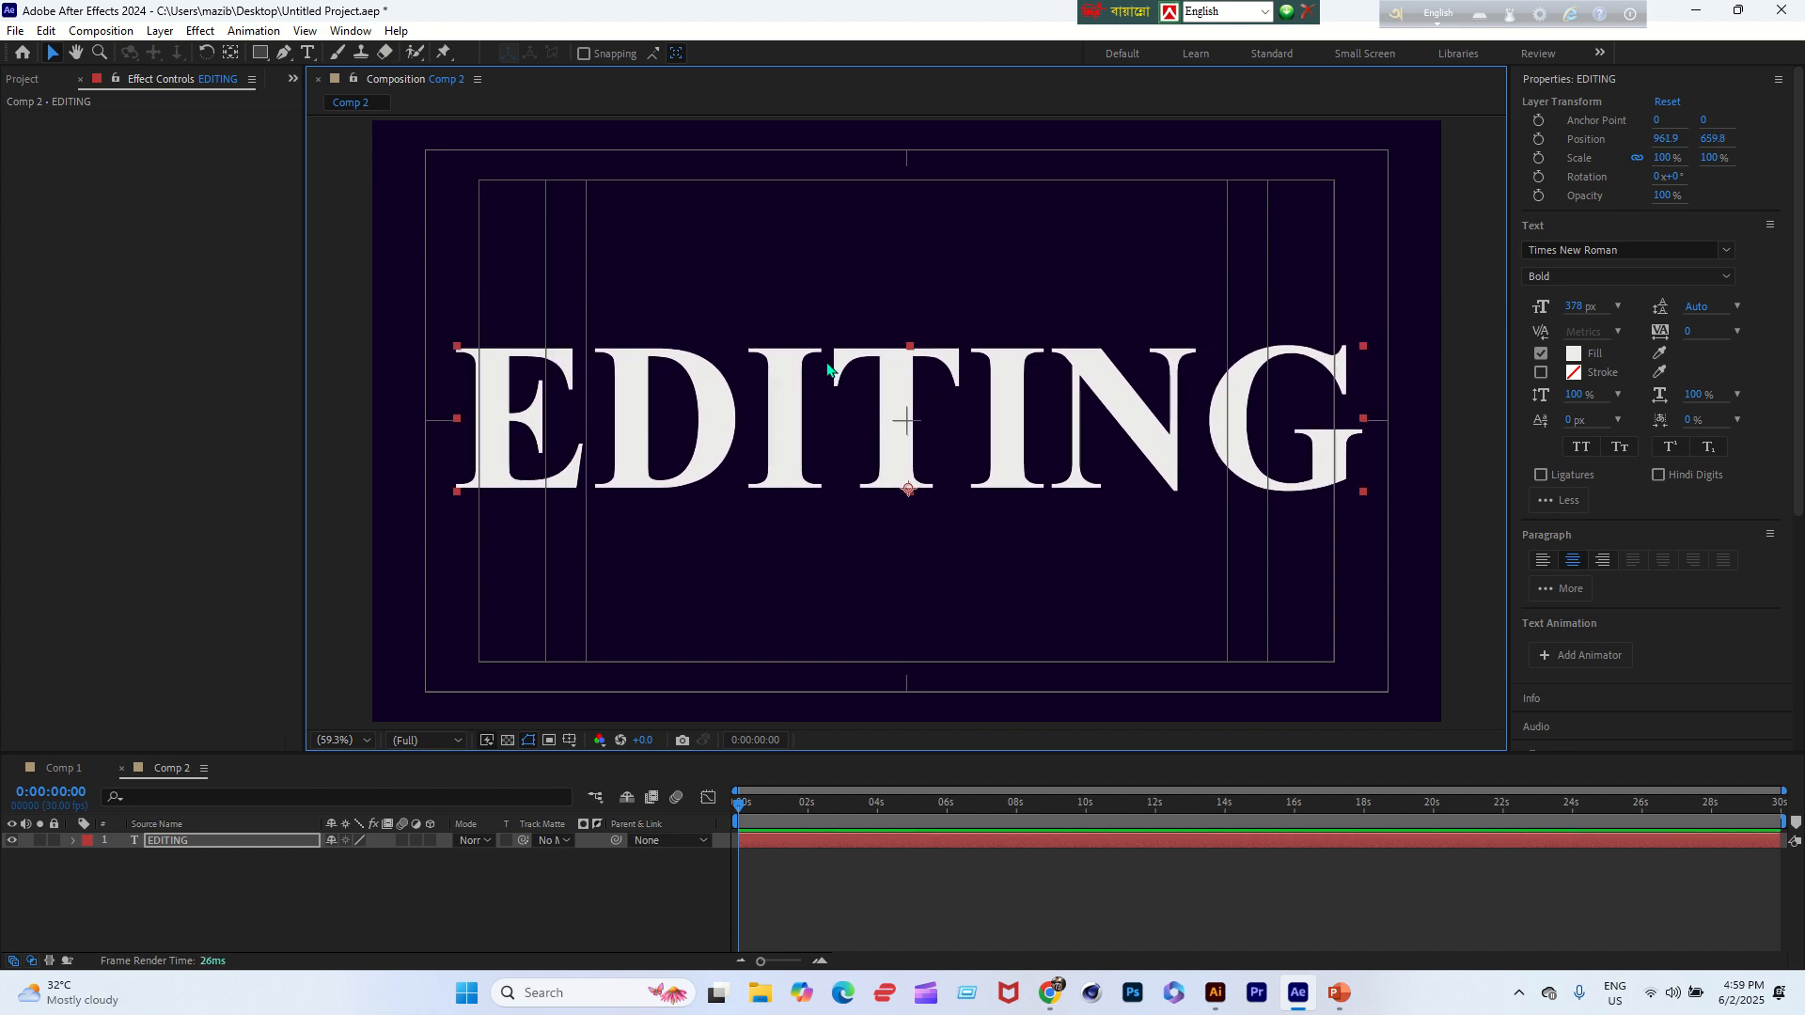
Apply the Bevel Alpha effect to the EDITING layer and set its Edge Thickness to 19.40
{"action": "left_click", "coordinate": [157, 844]}
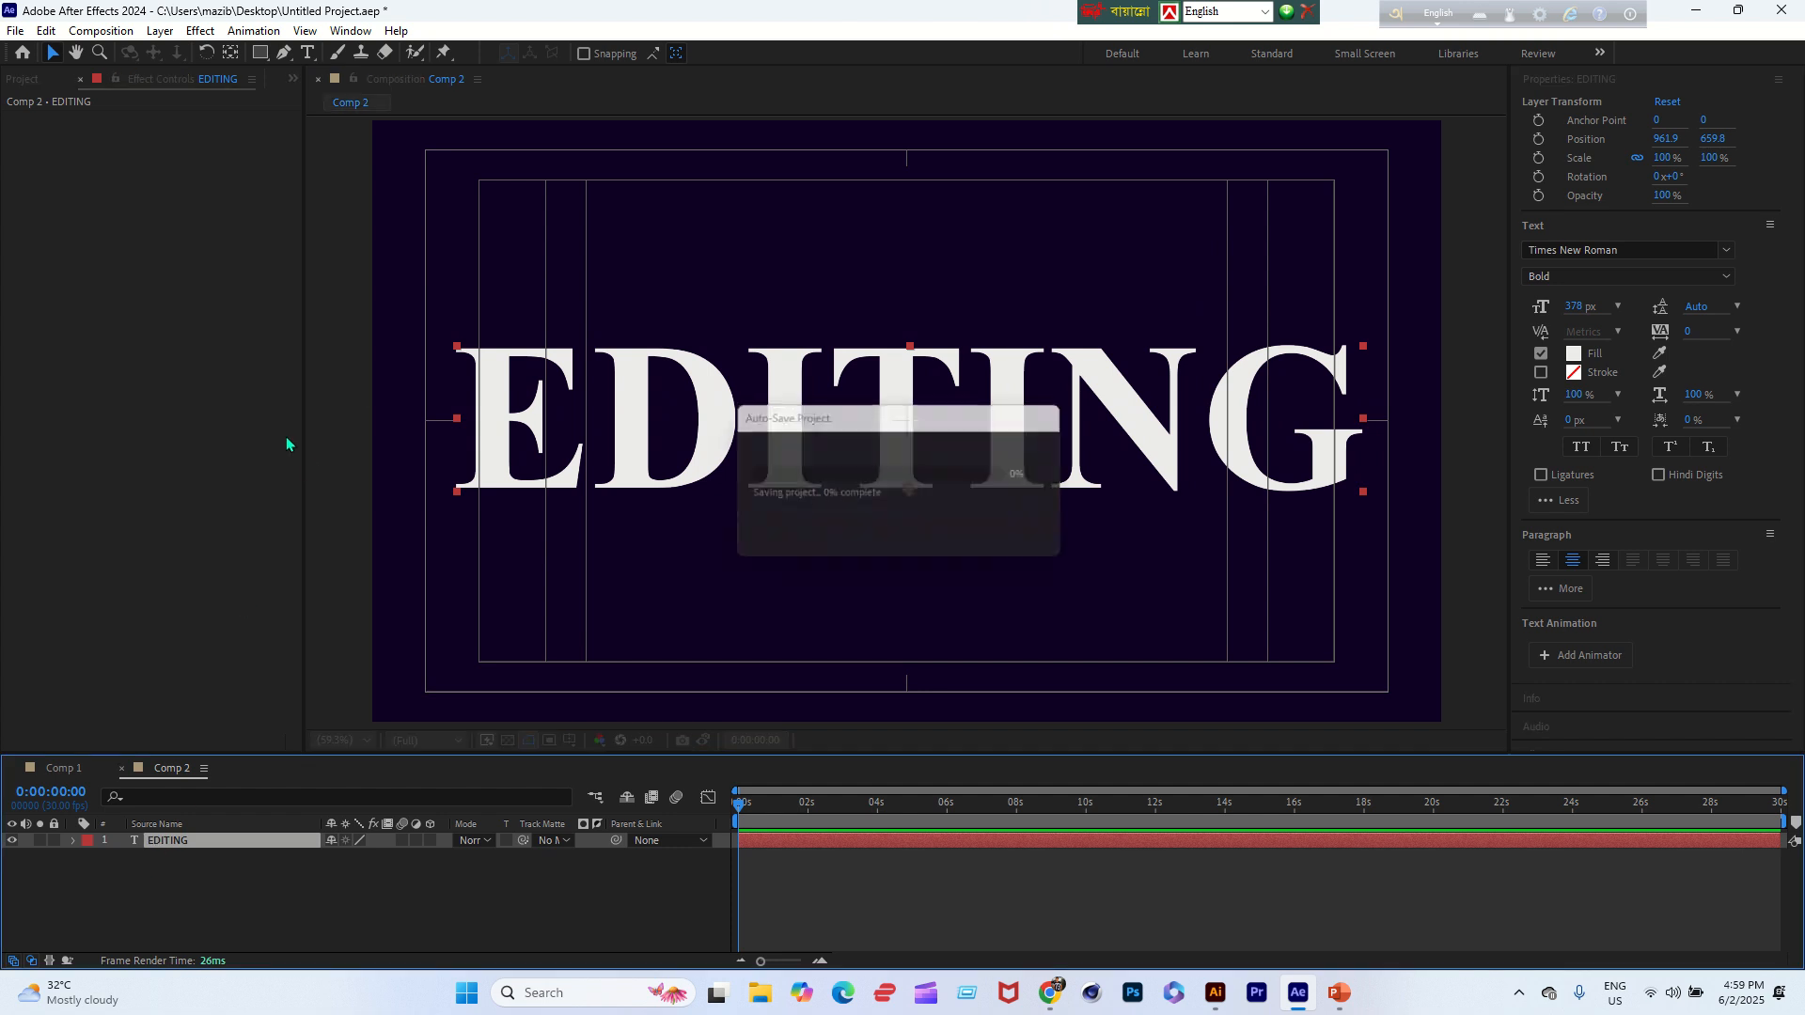
{"action": "left_click", "coordinate": [202, 31]}
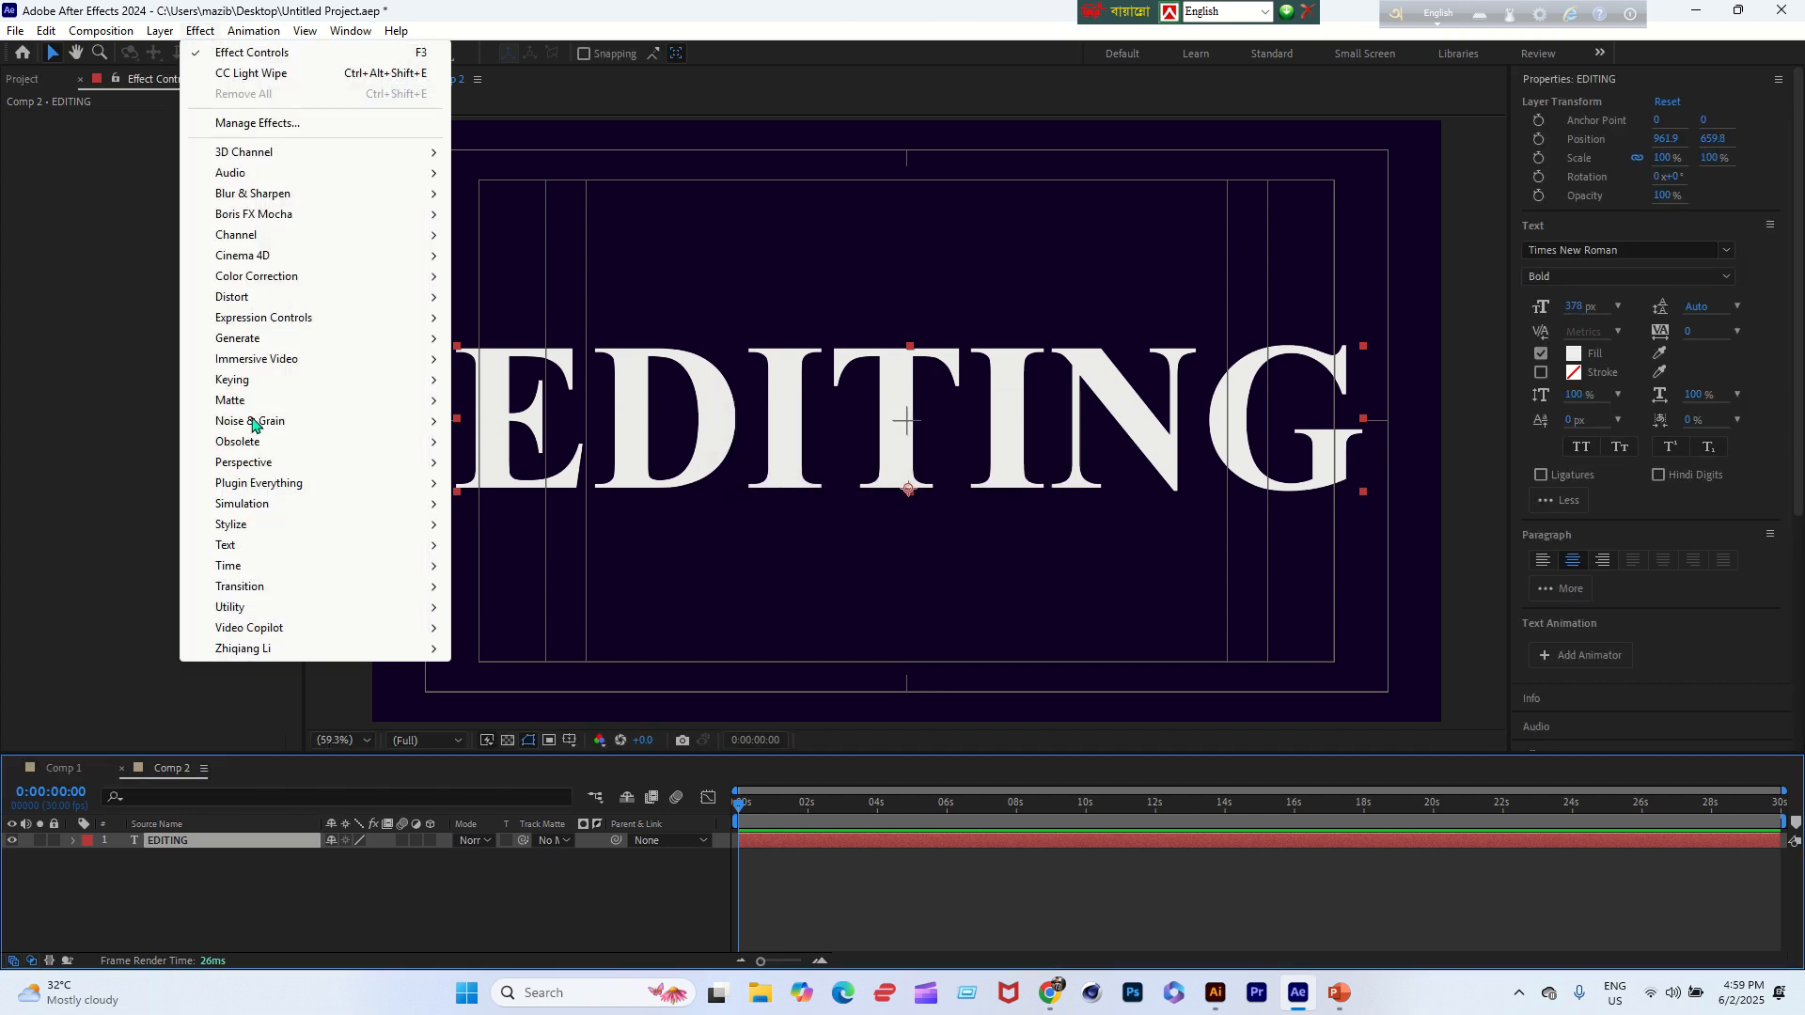
{"action": "mouse_move", "coordinate": [249, 473]}
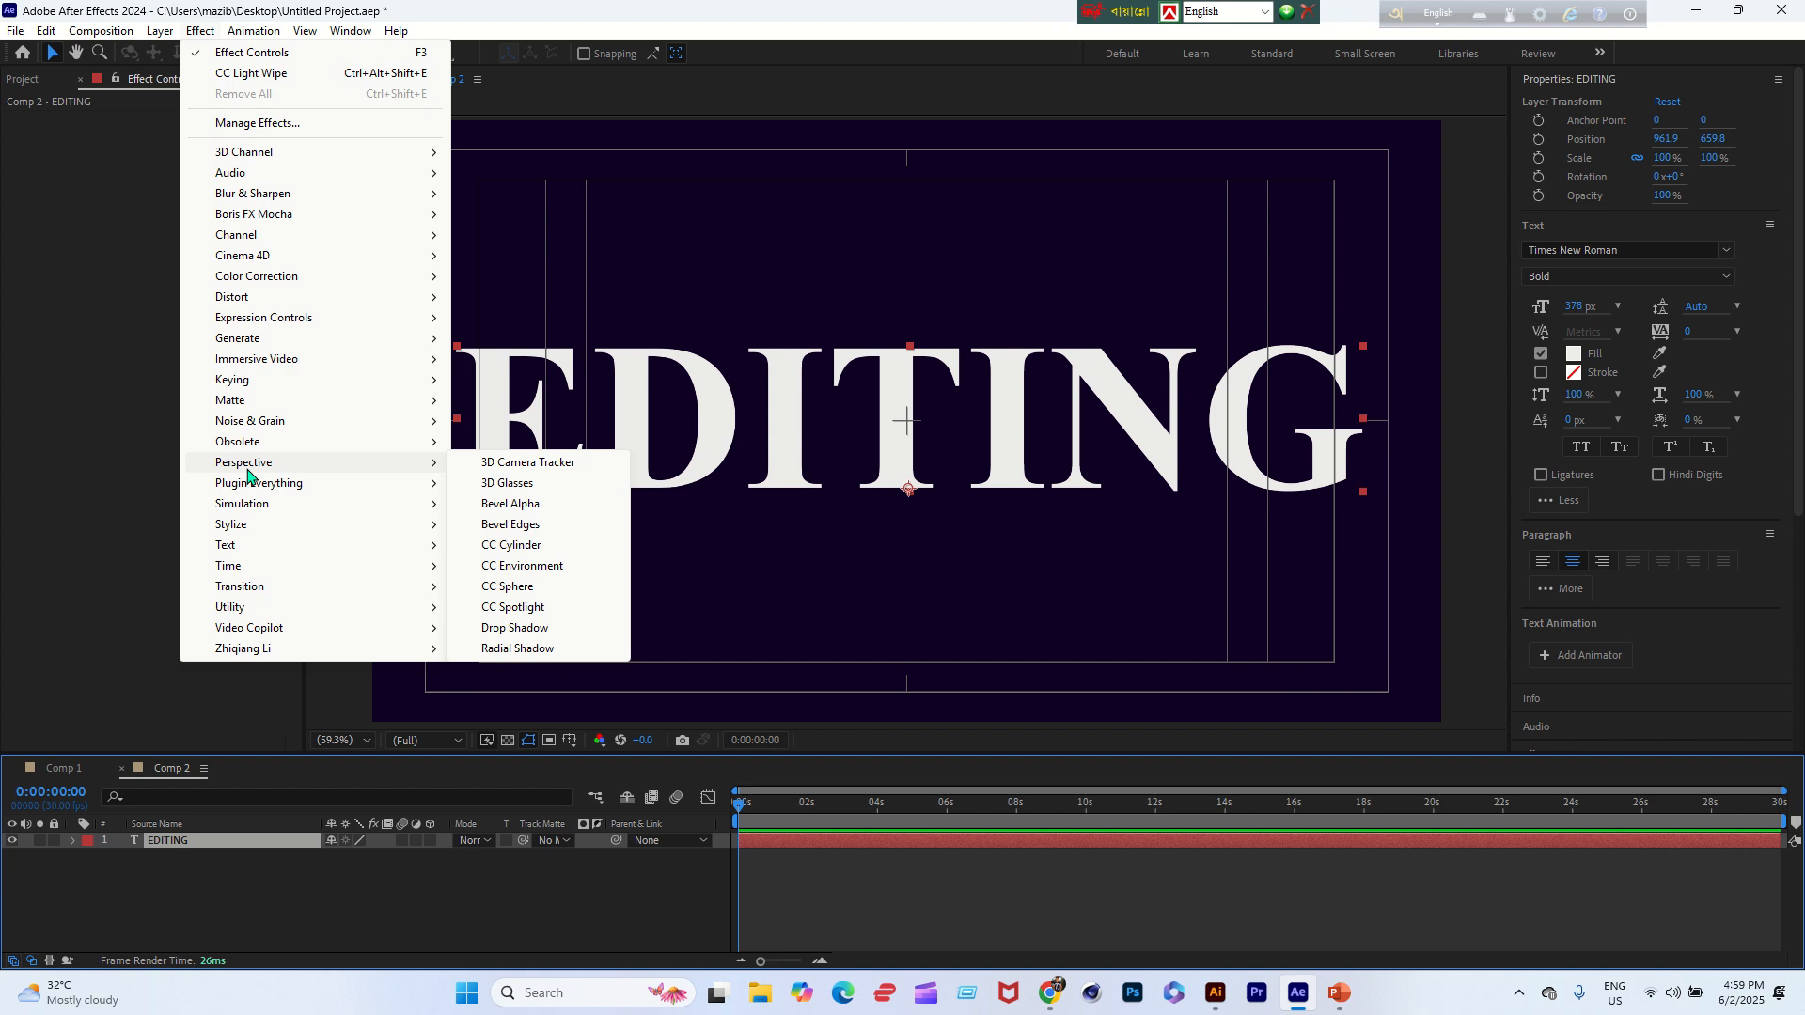
{"action": "left_click", "coordinate": [528, 507]}
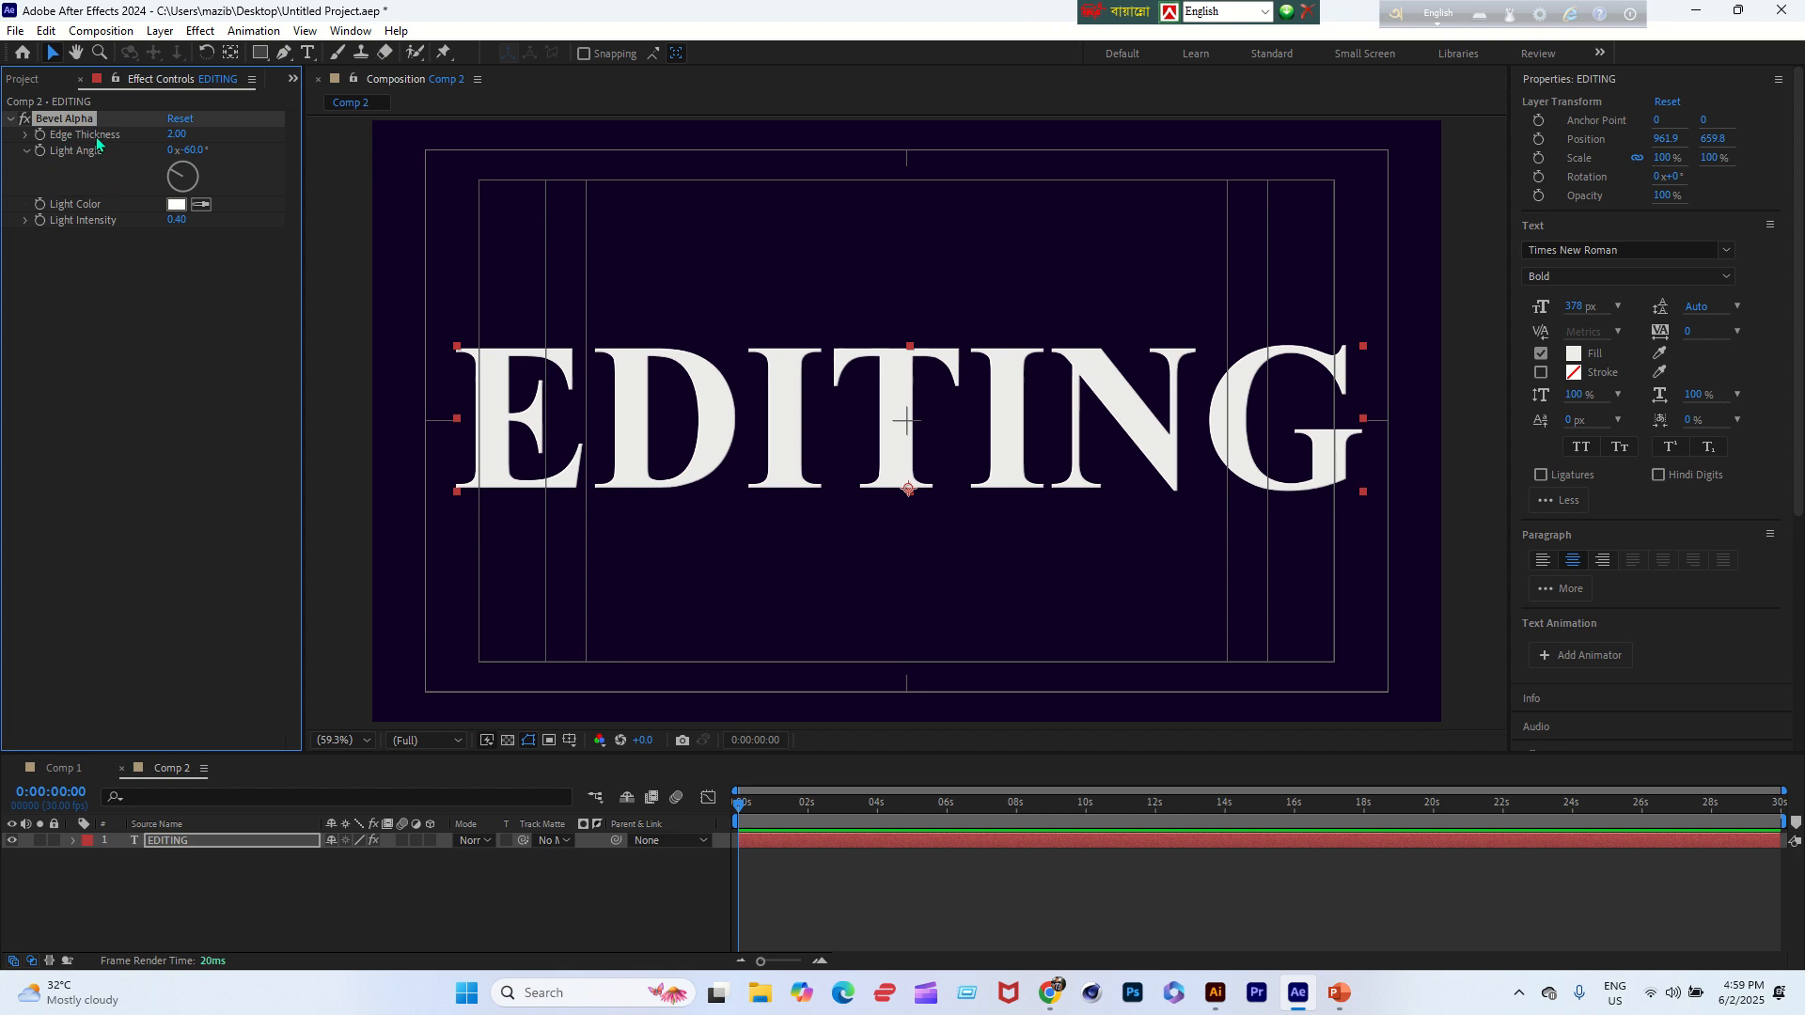
{"action": "left_click_drag", "start_coordinate": [176, 134], "coordinate": [380, 151]}
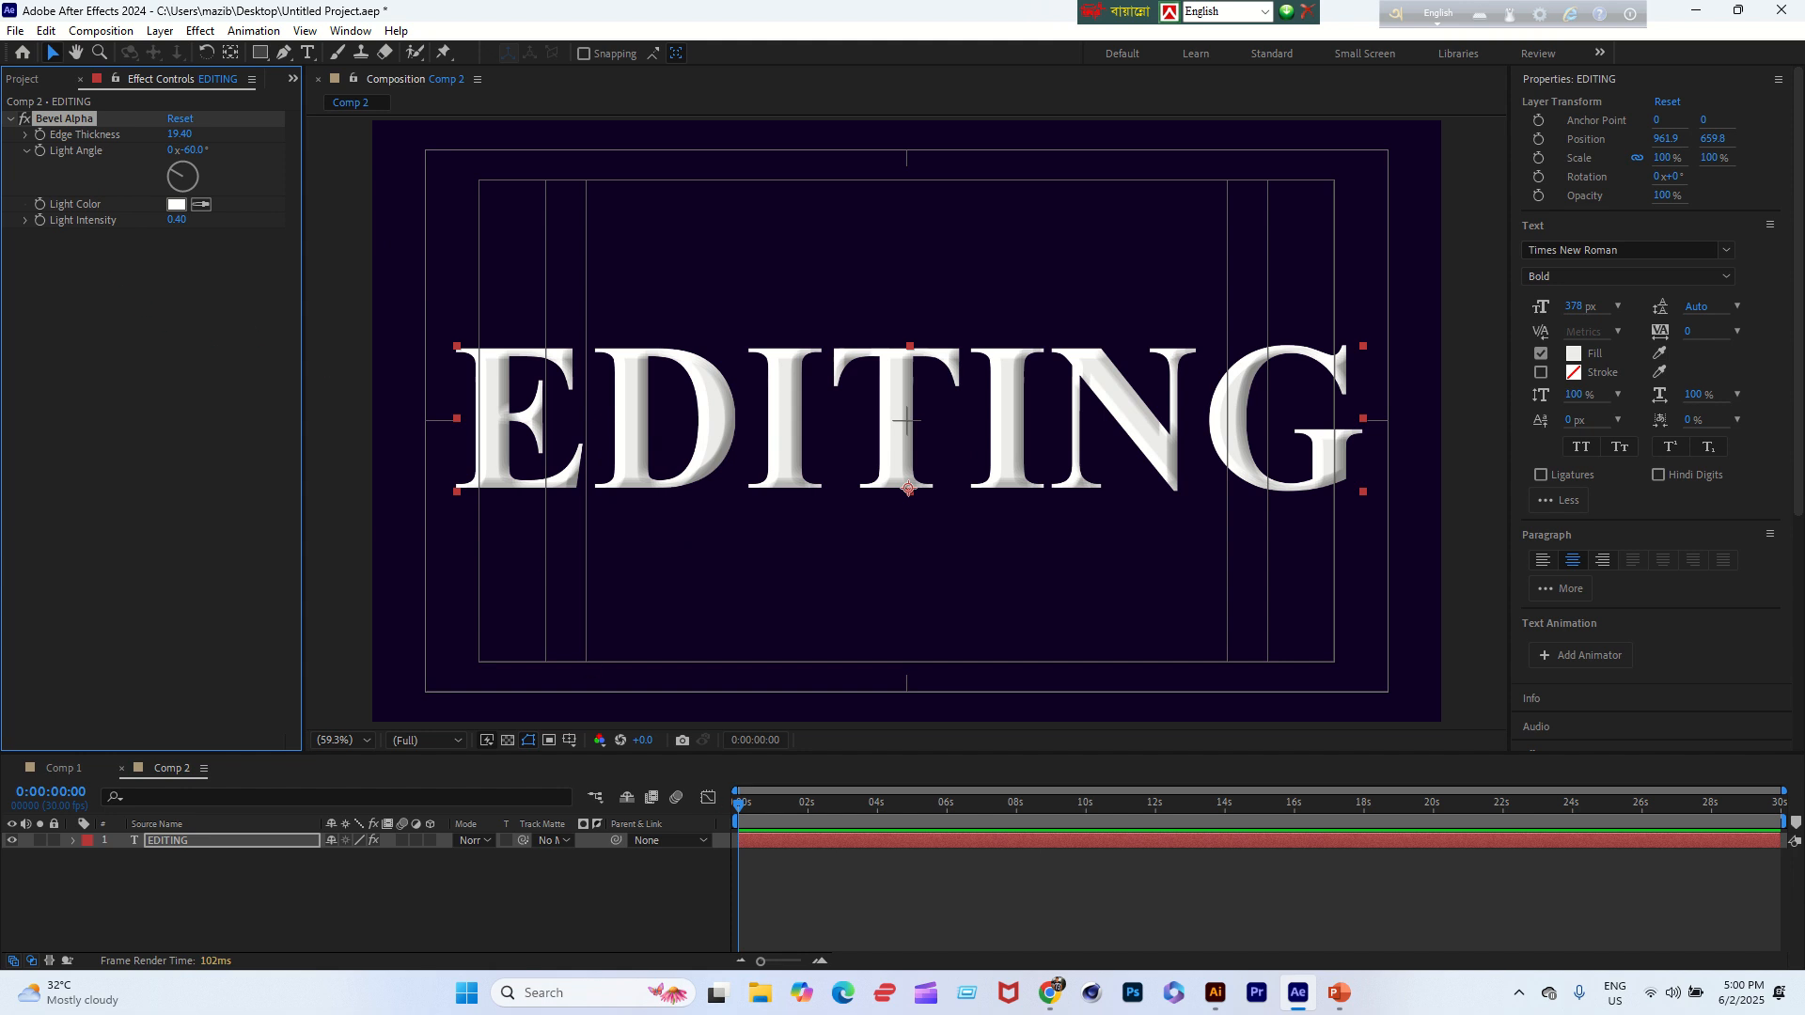
Shorten the work area to end at about 4 seconds and enable keyframing of the bevel's Light Color at the start
{"action": "mouse_move", "coordinate": [1786, 821]}
{"action": "left_mouse_down"}
{"action": "mouse_move", "coordinate": [891, 822]}
{"action": "mouse_move", "coordinate": [881, 837]}
{"action": "left_mouse_up"}
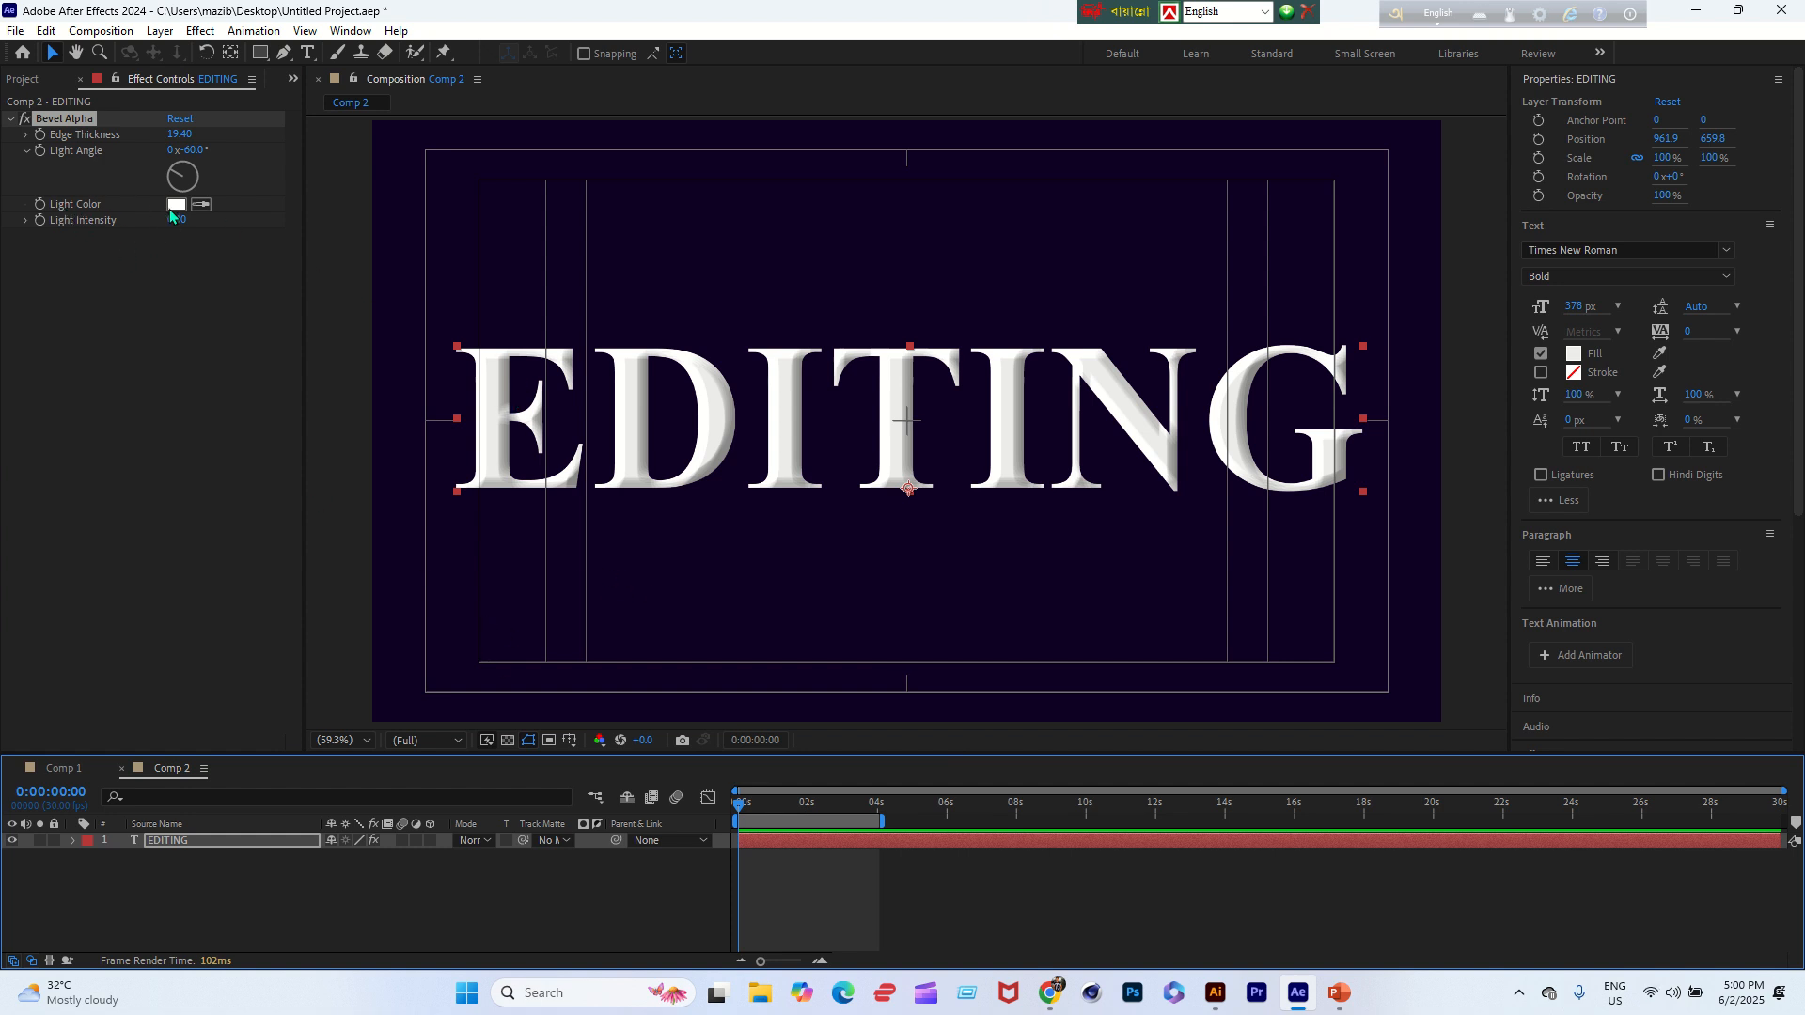
{"action": "left_click", "coordinate": [40, 204]}
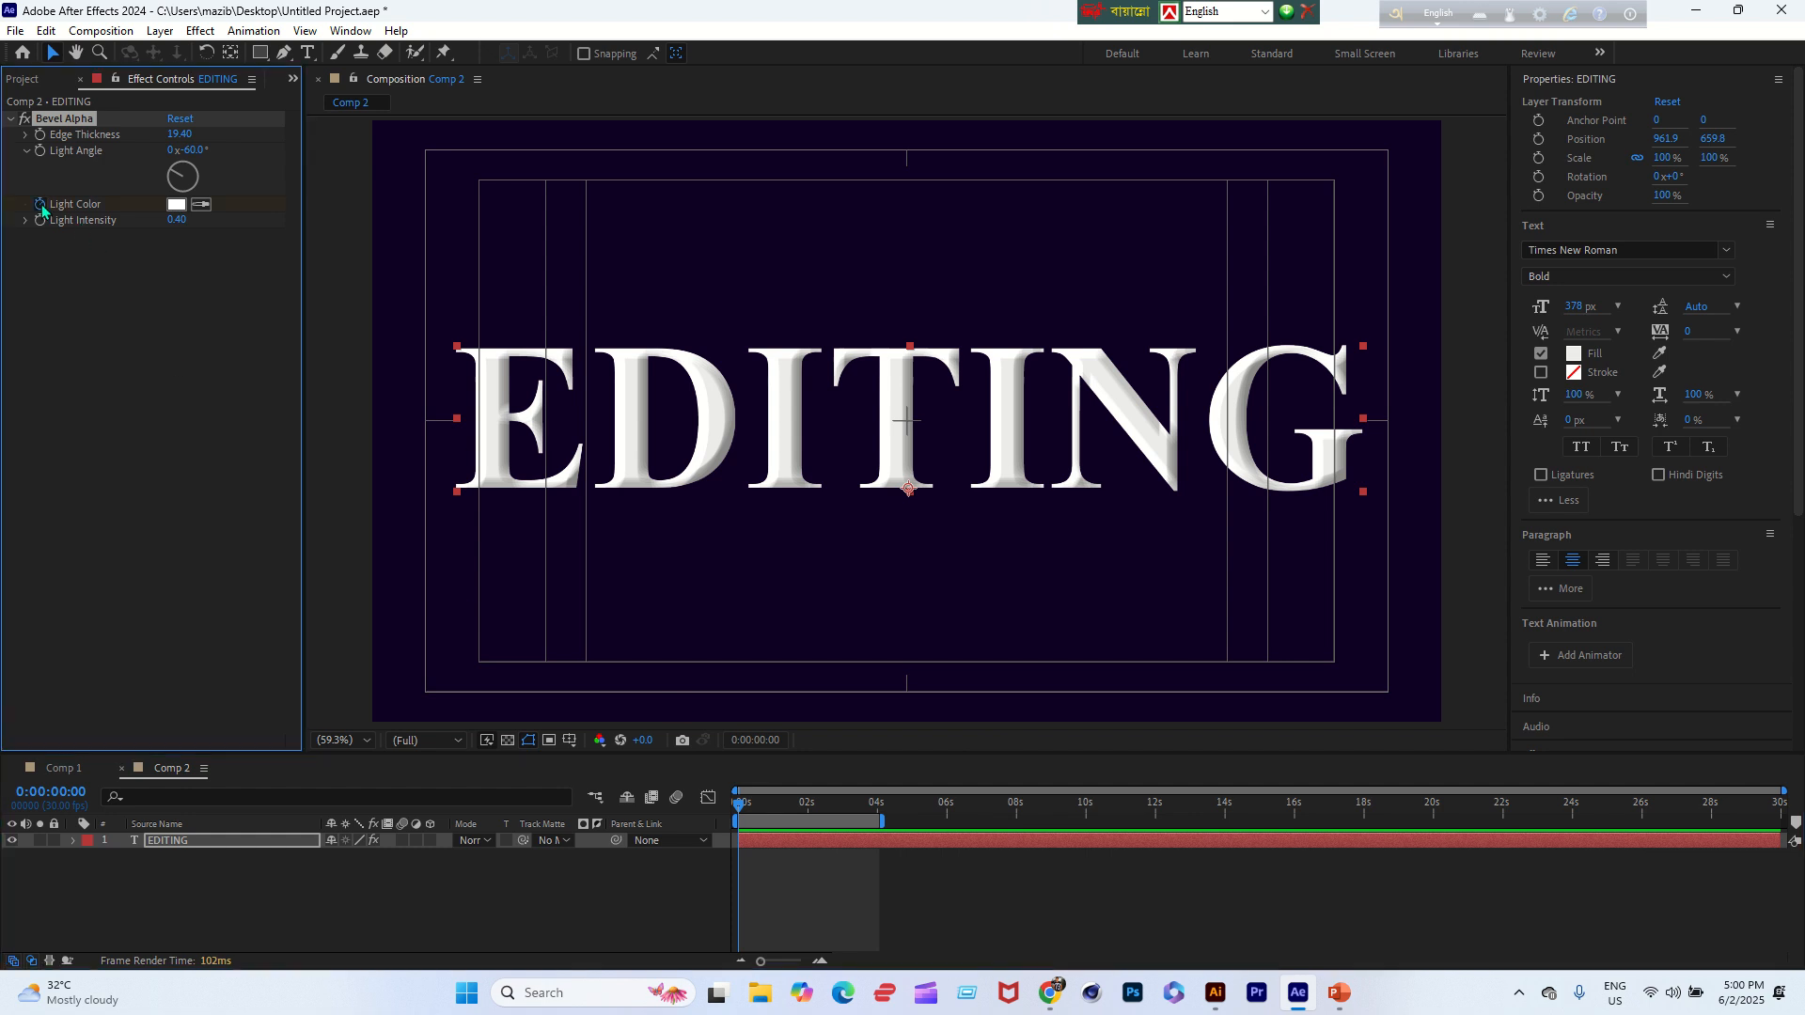
Add a Light Color keyframe at 0:00:00:29 with the colour red, FF0000
{"action": "left_click", "coordinate": [738, 804]}
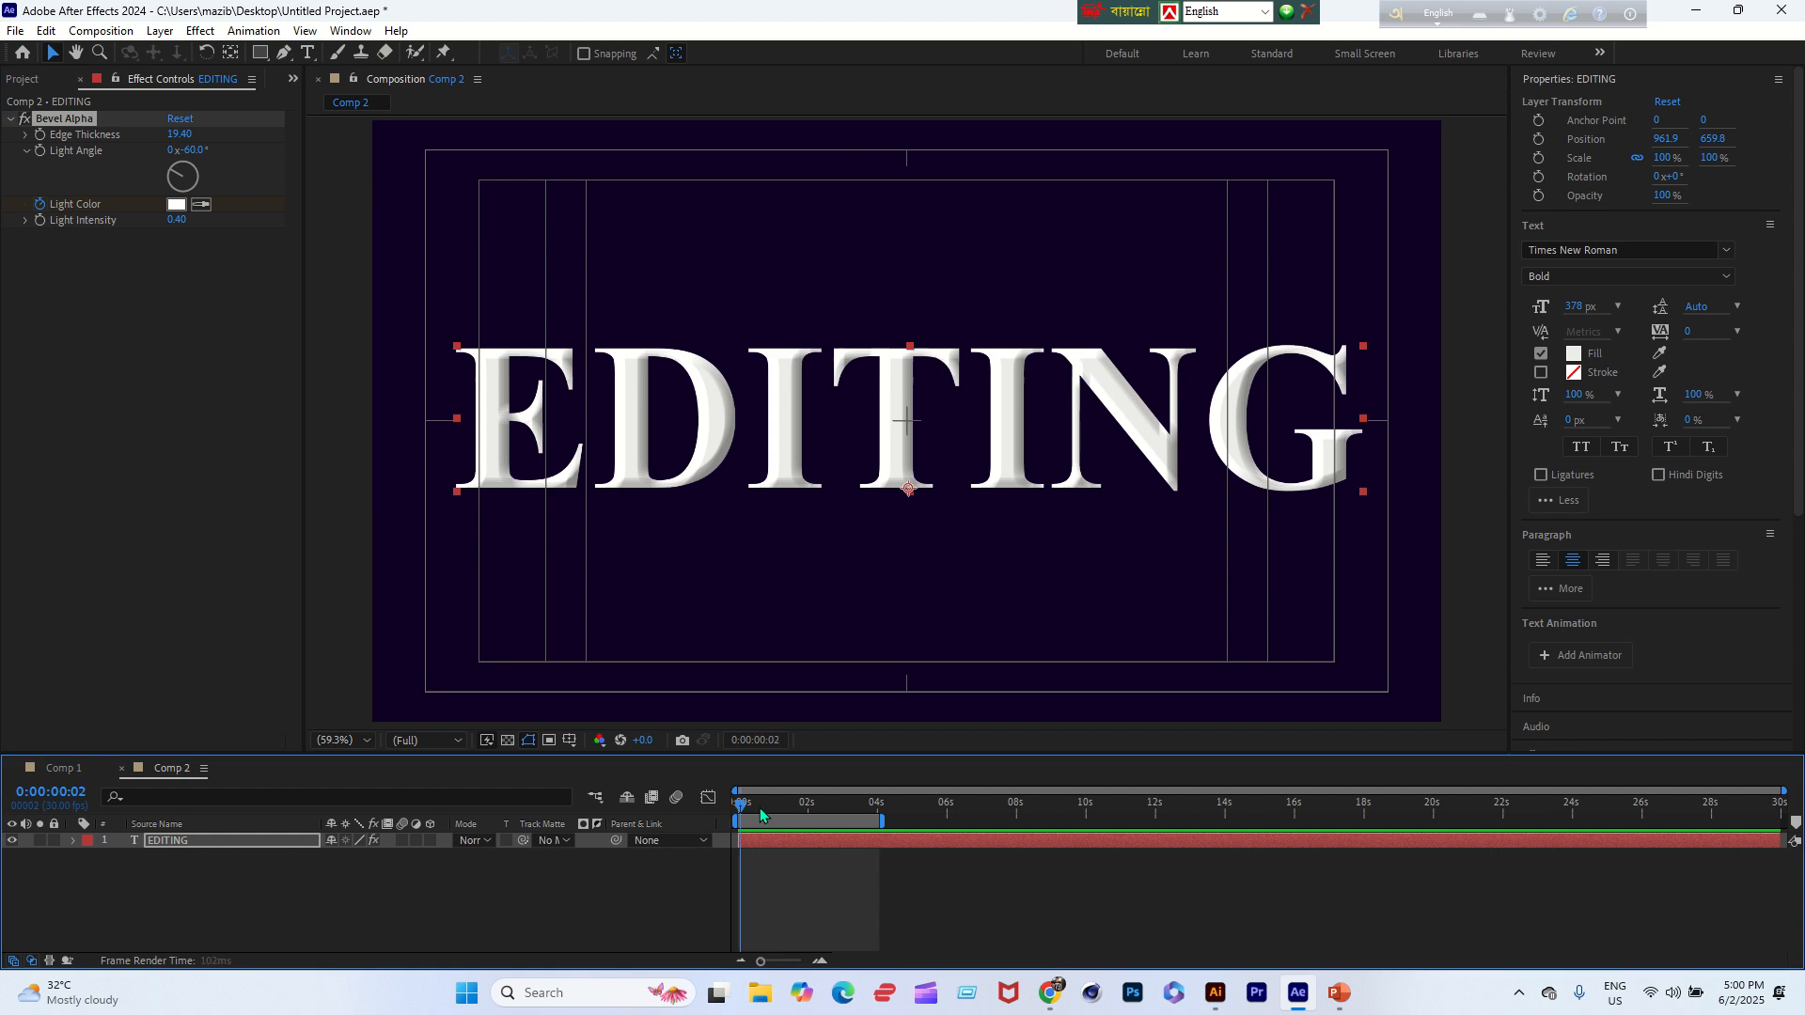
{"action": "key", "text": "space"}
{"action": "left_click", "coordinate": [176, 204]}
{"action": "left_click_drag", "start_coordinate": [1531, 272], "coordinate": [1583, 224]}
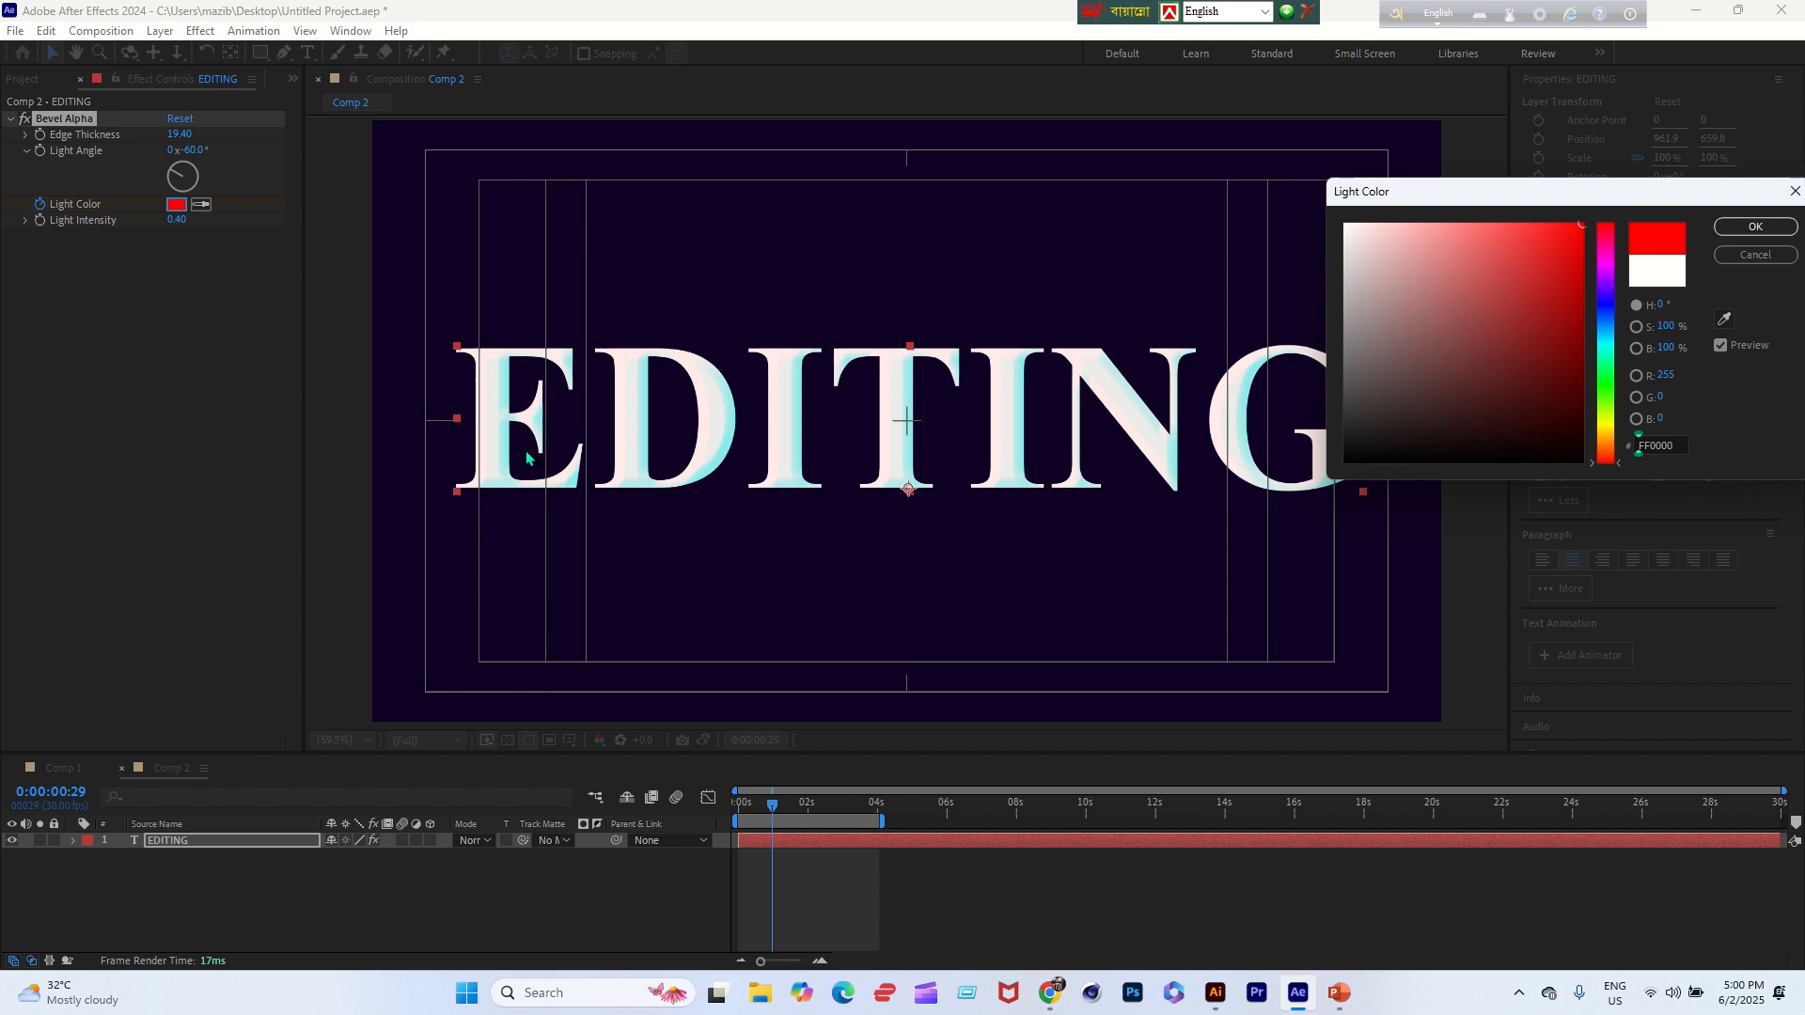
{"action": "left_click", "coordinate": [1755, 227]}
Add a Light Color keyframe at 0:00:01:29 with a bright green colour
{"action": "left_click_drag", "start_coordinate": [775, 815], "coordinate": [808, 824]}
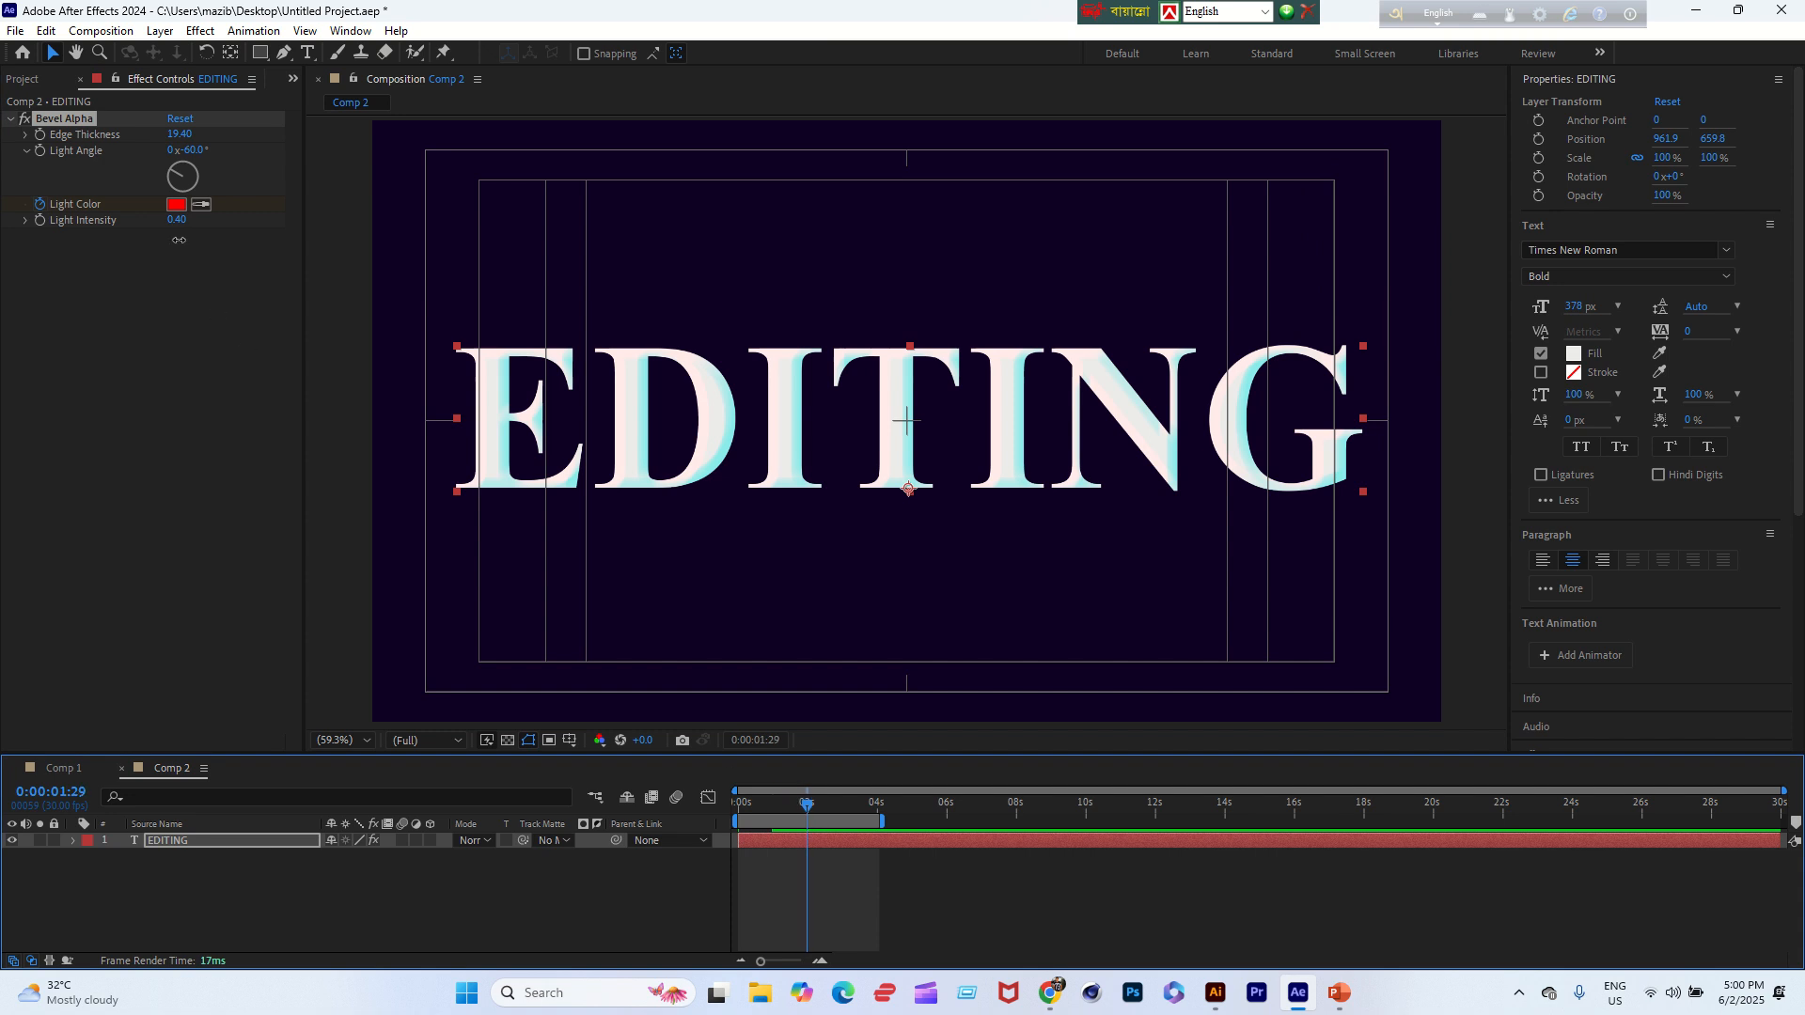
{"action": "left_click", "coordinate": [175, 204]}
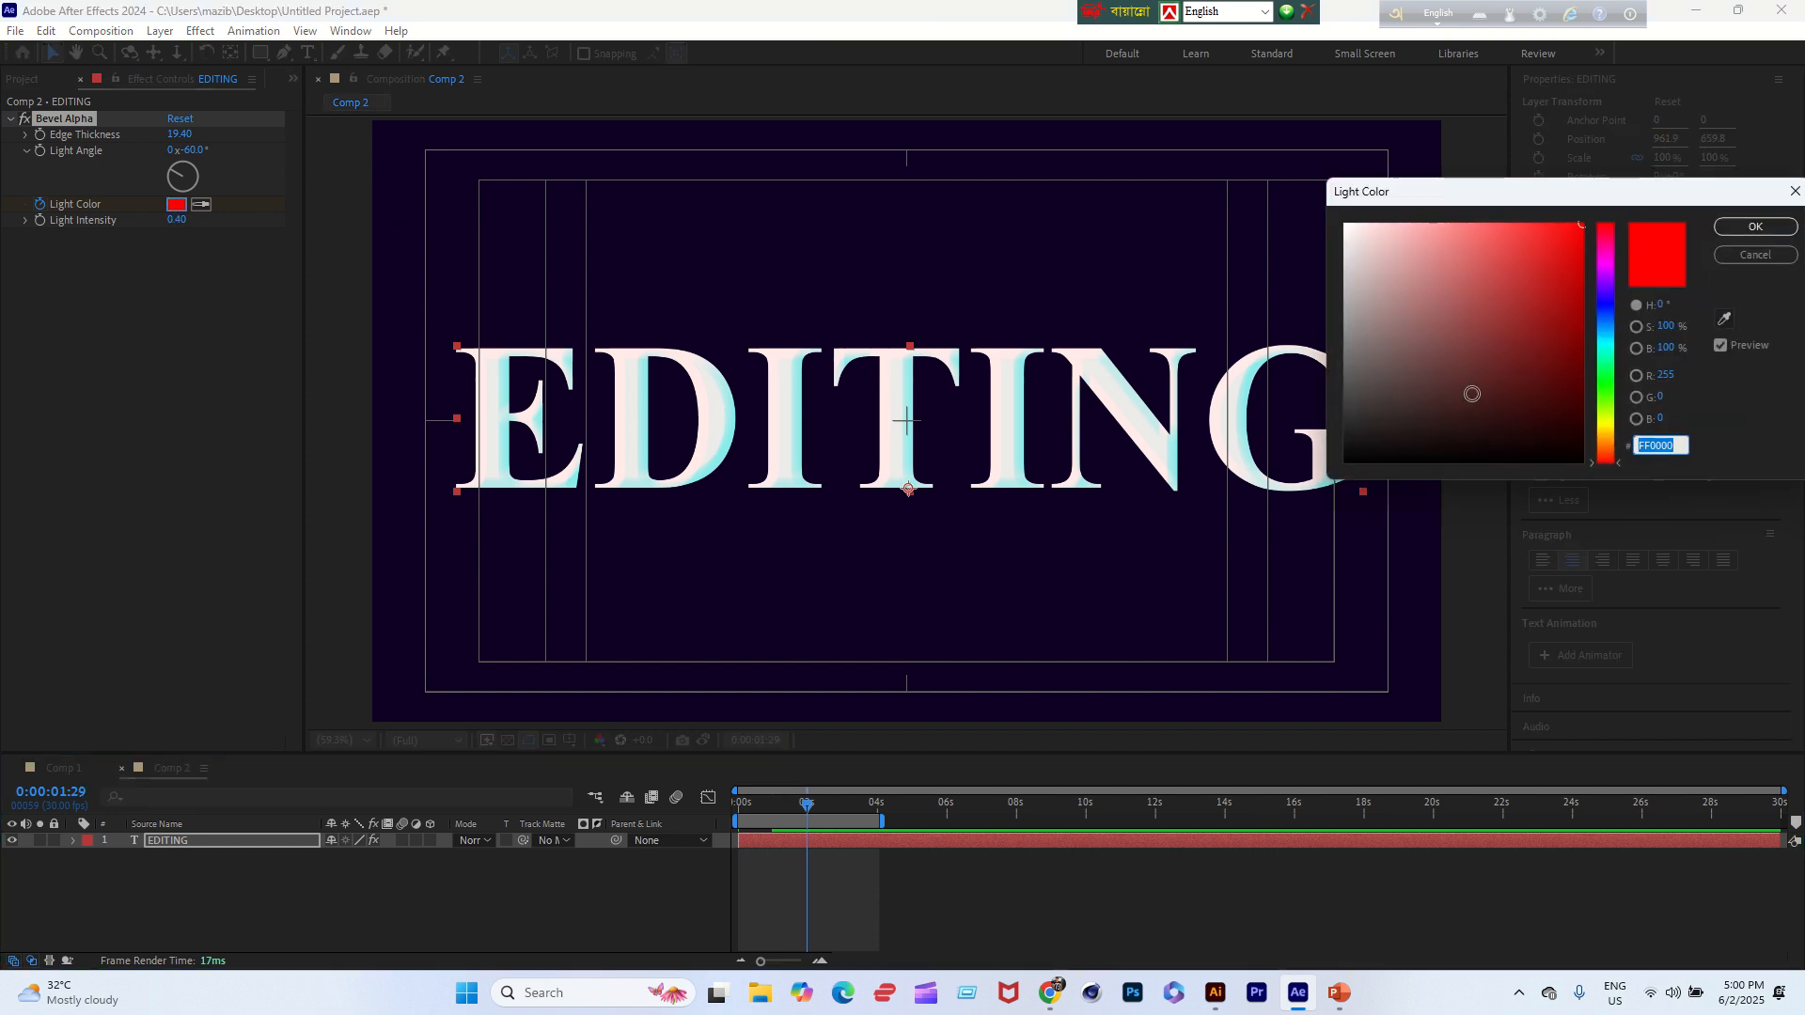
{"action": "left_click_drag", "start_coordinate": [1606, 312], "coordinate": [1608, 271]}
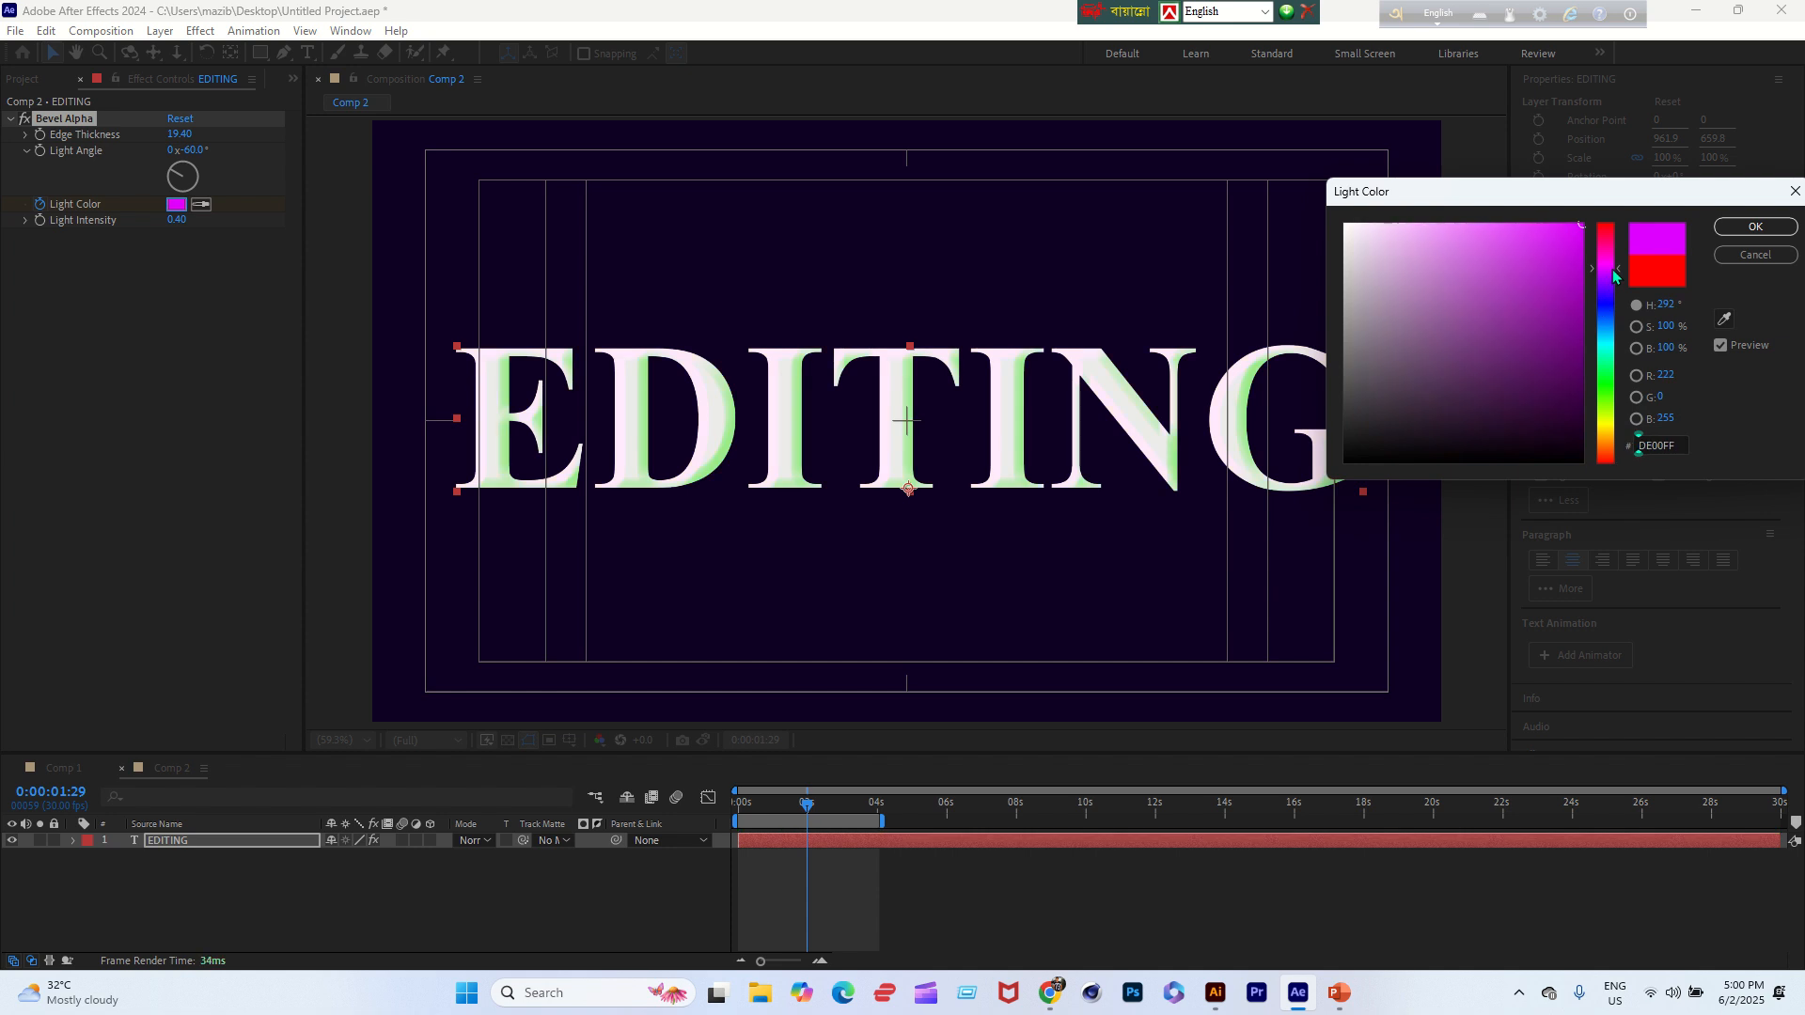
{"action": "left_click", "coordinate": [1582, 228]}
{"action": "mouse_move", "coordinate": [1610, 271]}
{"action": "left_mouse_down"}
{"action": "mouse_move", "coordinate": [1651, 466]}
{"action": "mouse_move", "coordinate": [1622, 310]}
{"action": "mouse_move", "coordinate": [1628, 403]}
{"action": "left_mouse_up"}
{"action": "left_click", "coordinate": [1754, 227]}
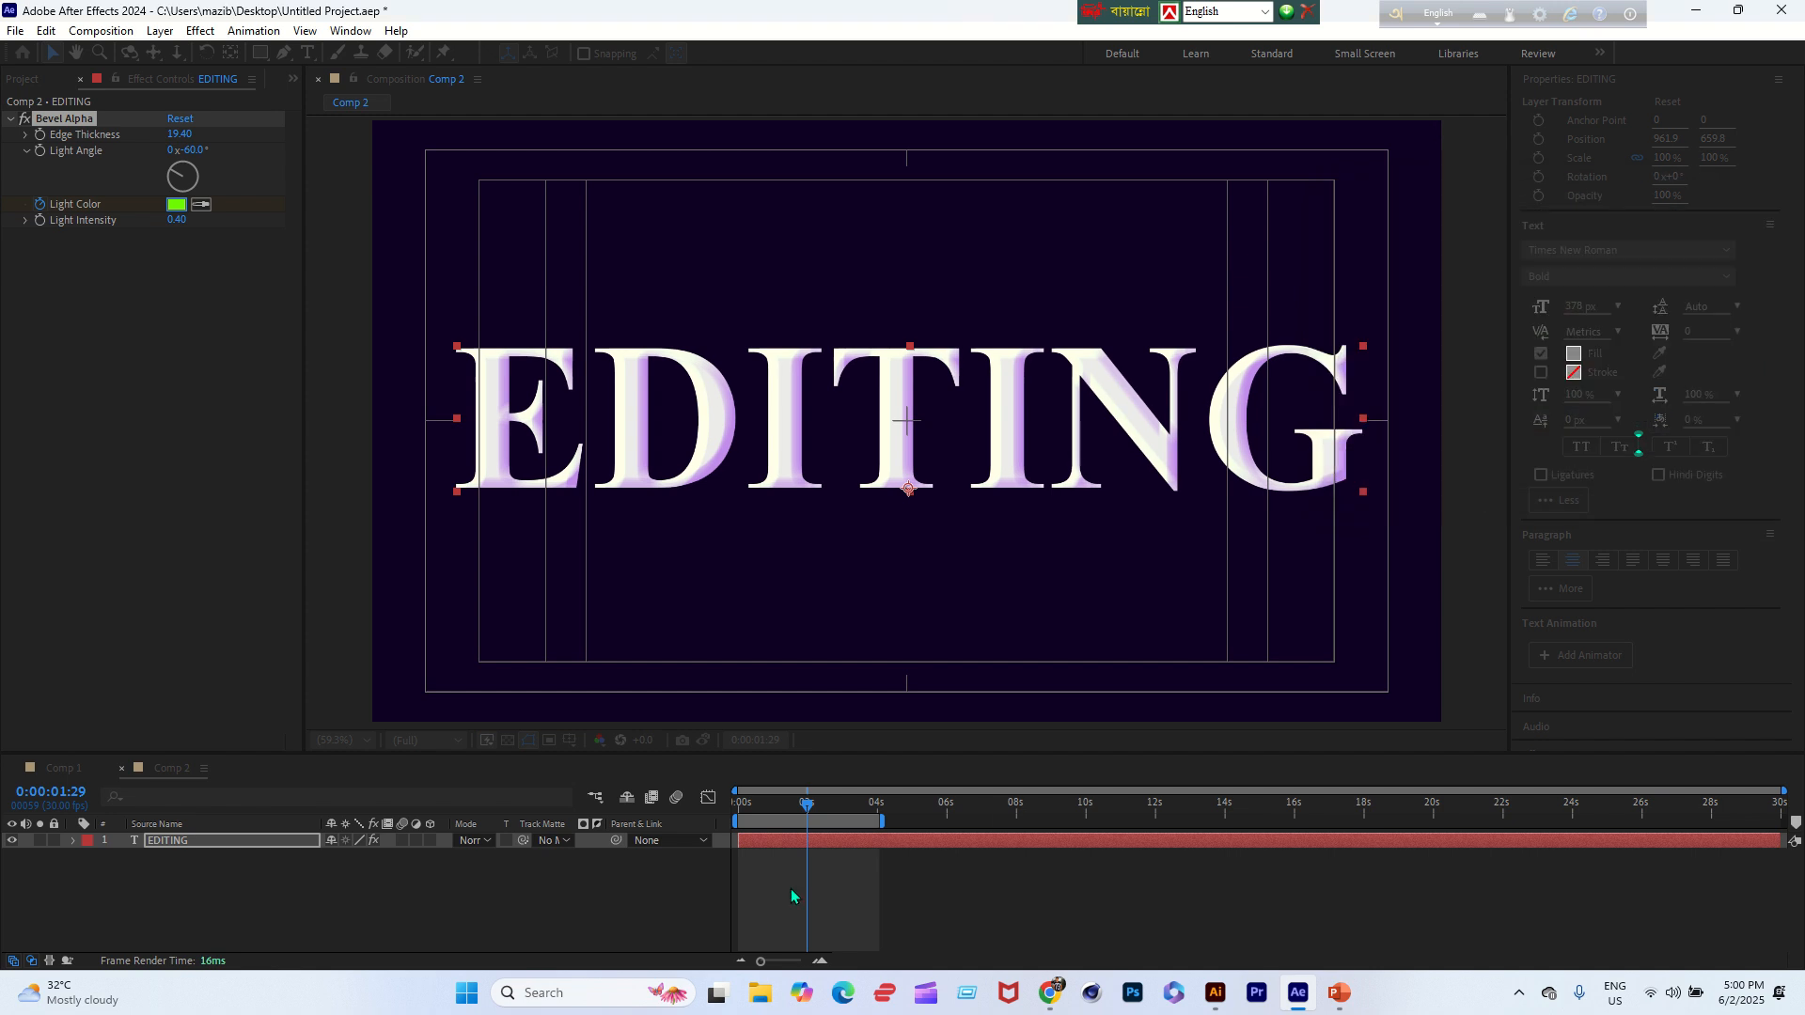
Add a Light Color keyframe at 0:00:02:28 with the blue colour 00A2FF
{"action": "left_click", "coordinate": [813, 805]}
{"action": "left_click_drag", "start_coordinate": [828, 817], "coordinate": [840, 814]}
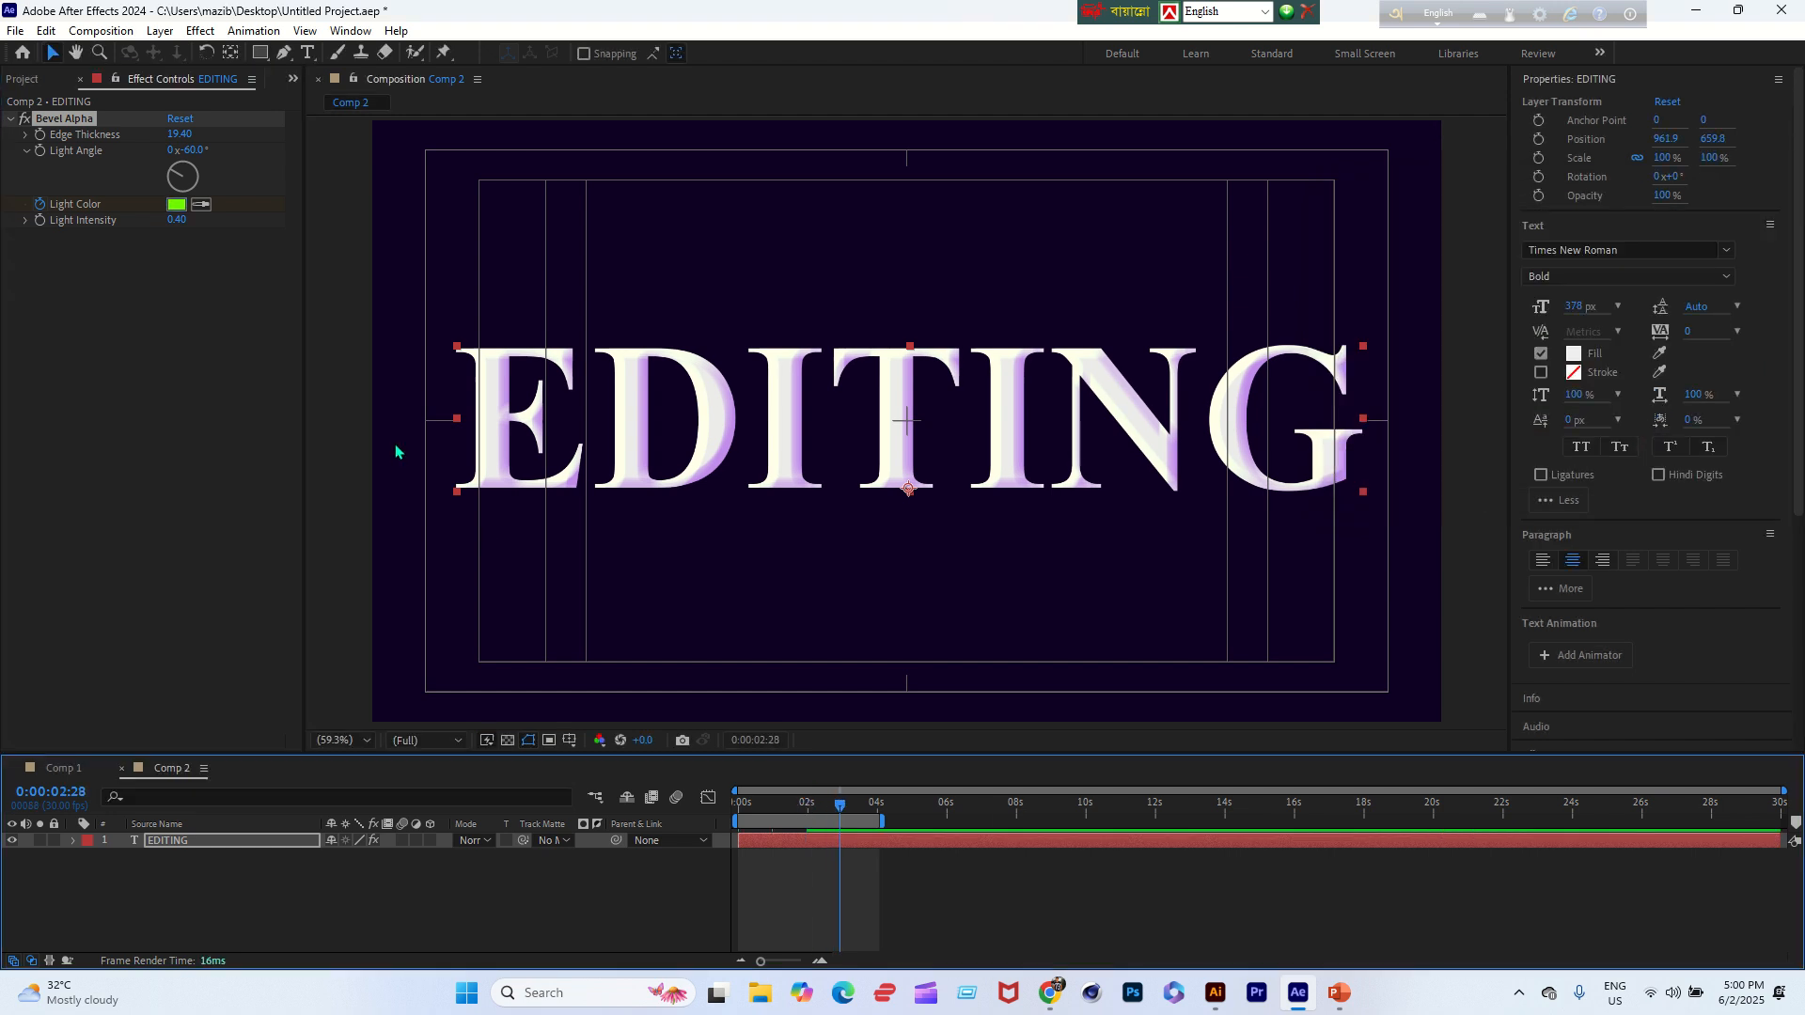
{"action": "left_click", "coordinate": [176, 204]}
{"action": "left_click", "coordinate": [1606, 348]}
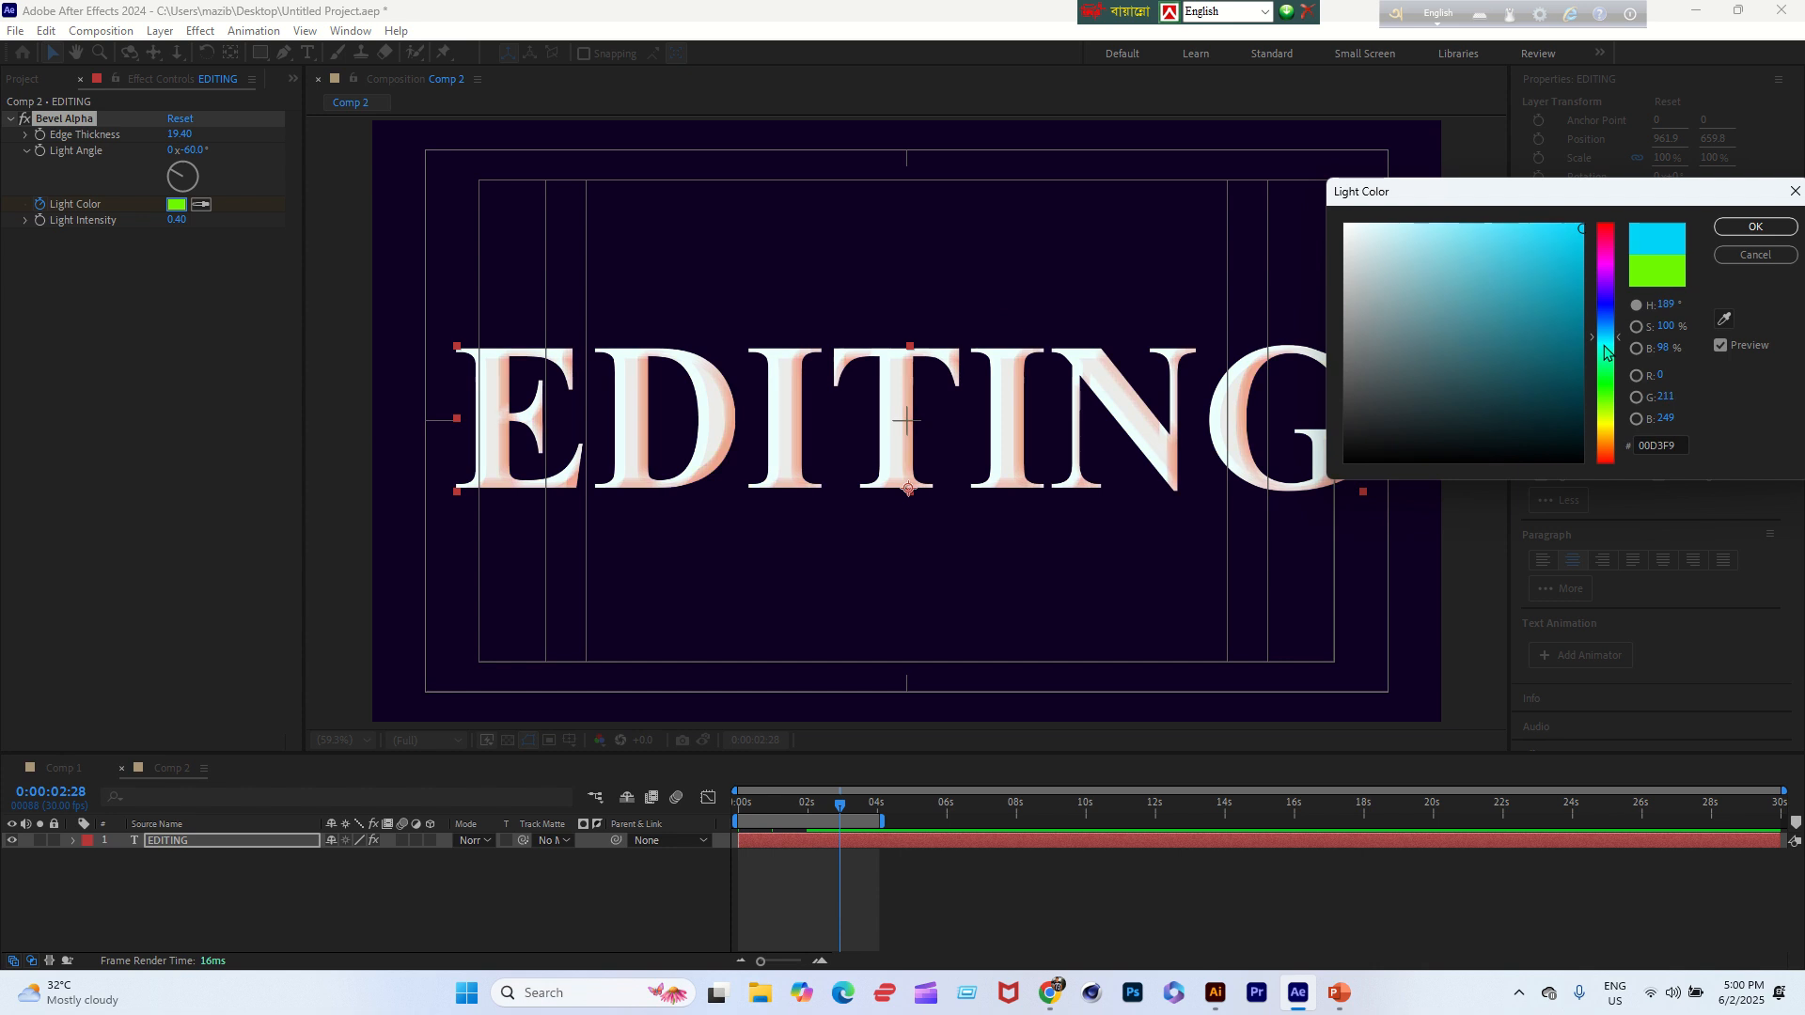
{"action": "left_click_drag", "start_coordinate": [1606, 348], "coordinate": [1605, 328]}
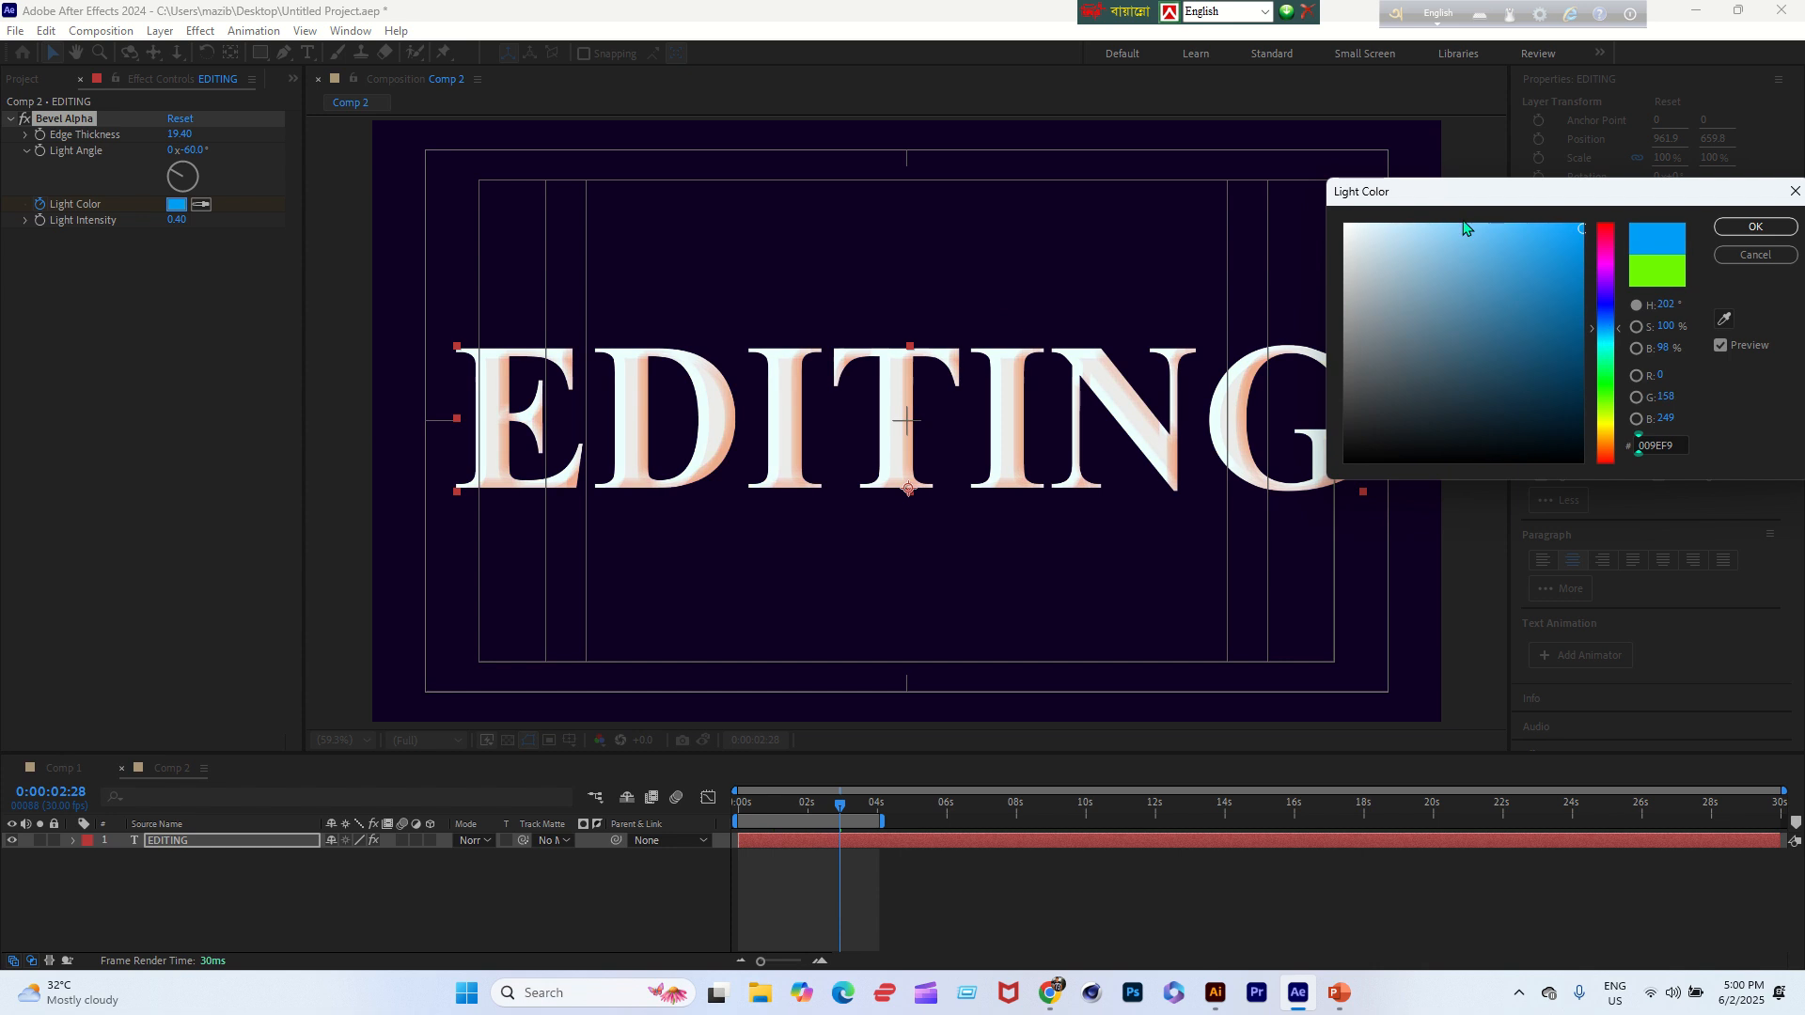
{"action": "left_click", "coordinate": [1406, 226]}
{"action": "left_click_drag", "start_coordinate": [1406, 226], "coordinate": [1589, 222]}
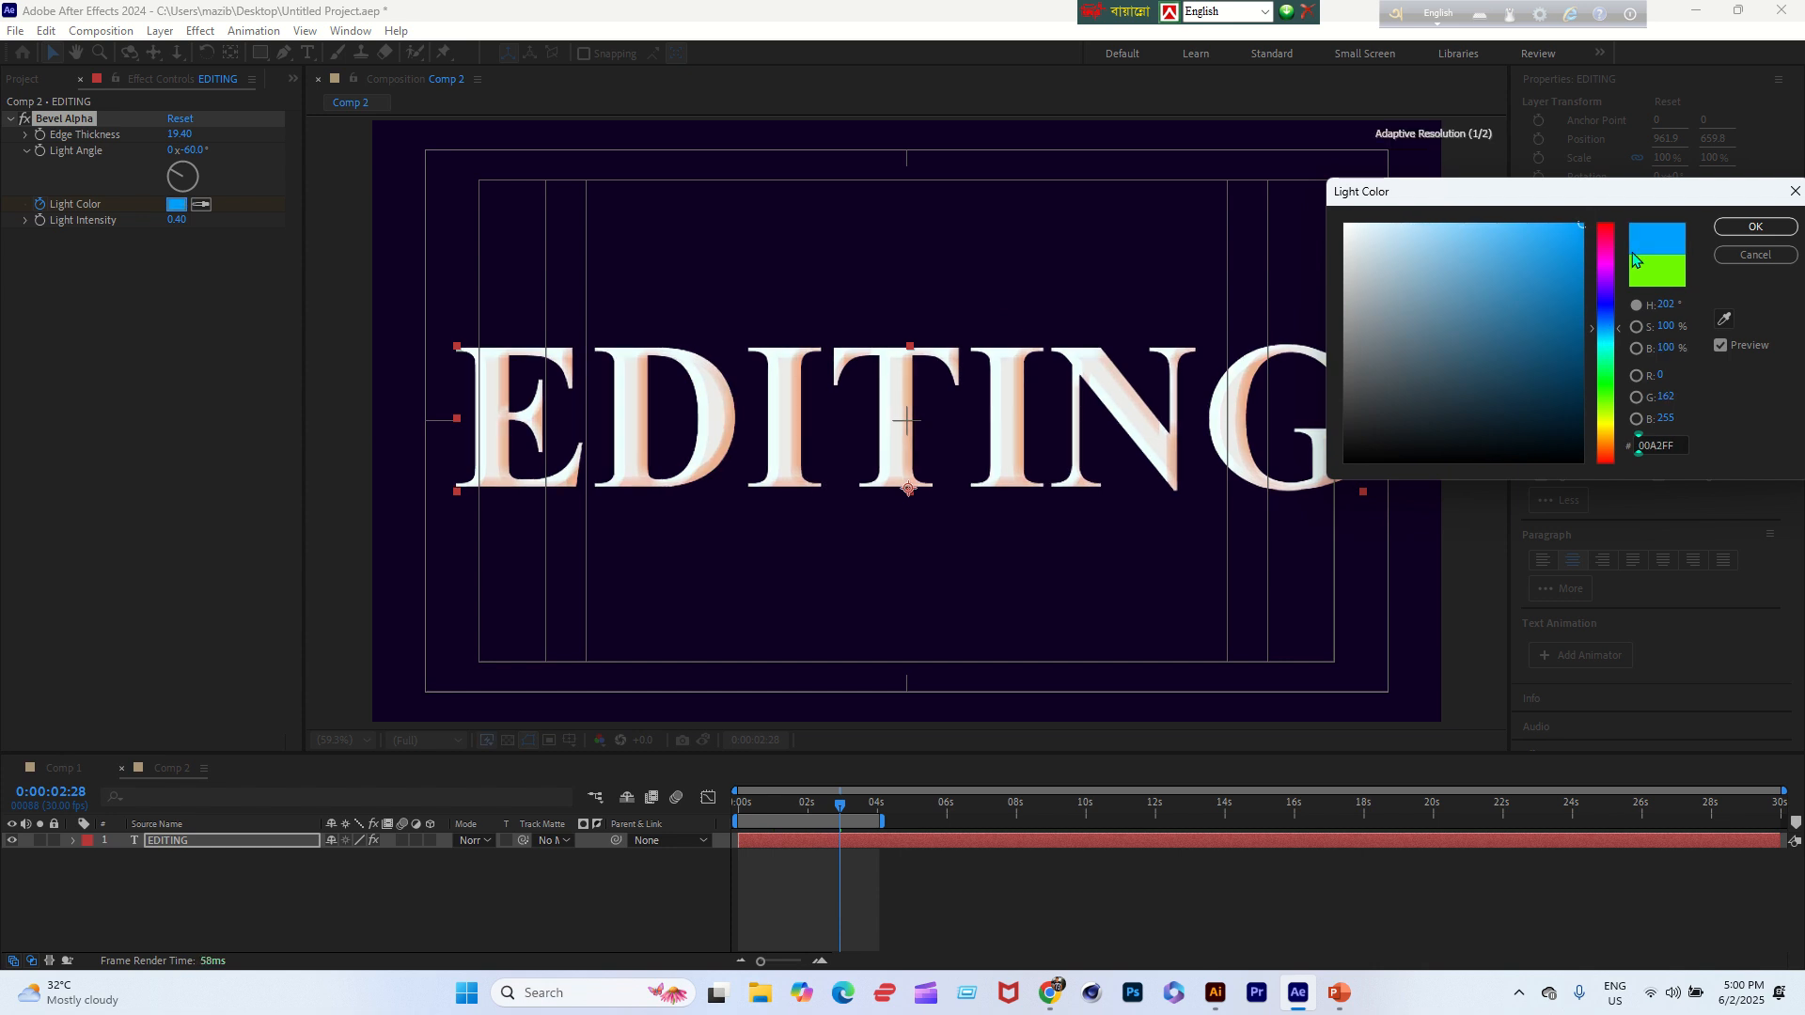
{"action": "left_click", "coordinate": [1725, 231]}
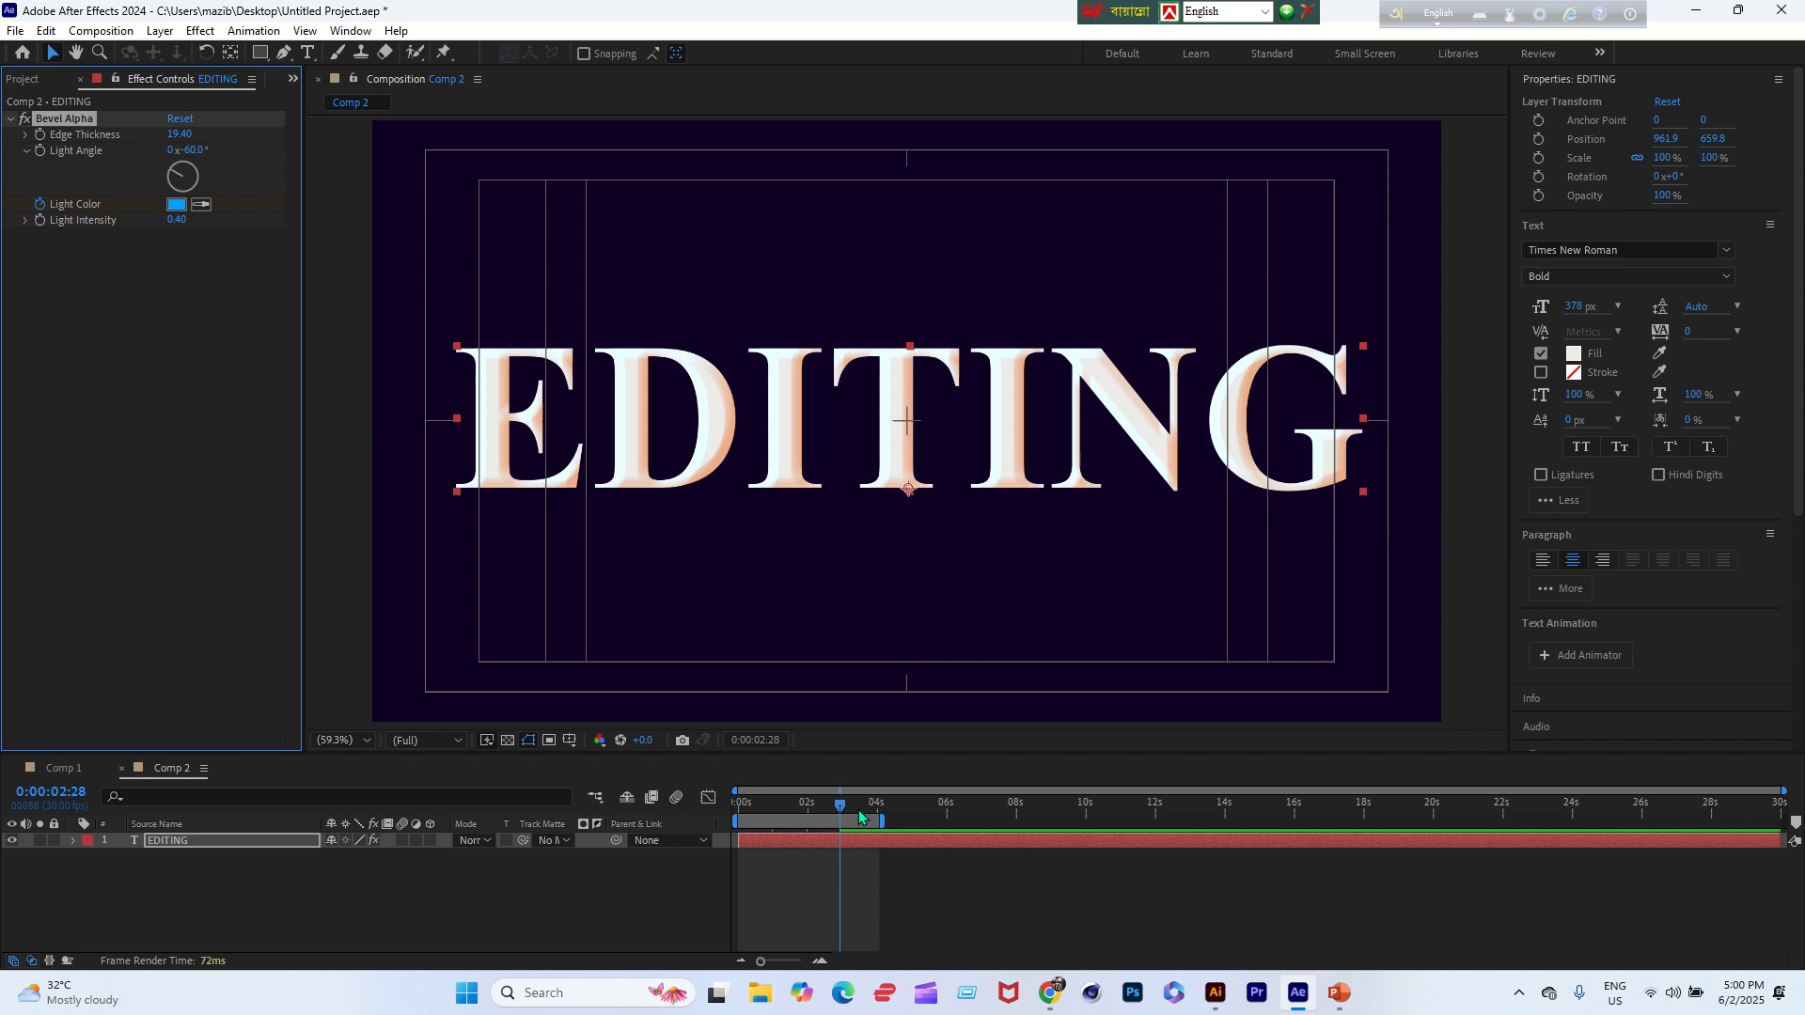
Add a Light Color keyframe at 0:00:03:25 with the purple colour 7800FF
{"action": "left_click_drag", "start_coordinate": [842, 816], "coordinate": [874, 808]}
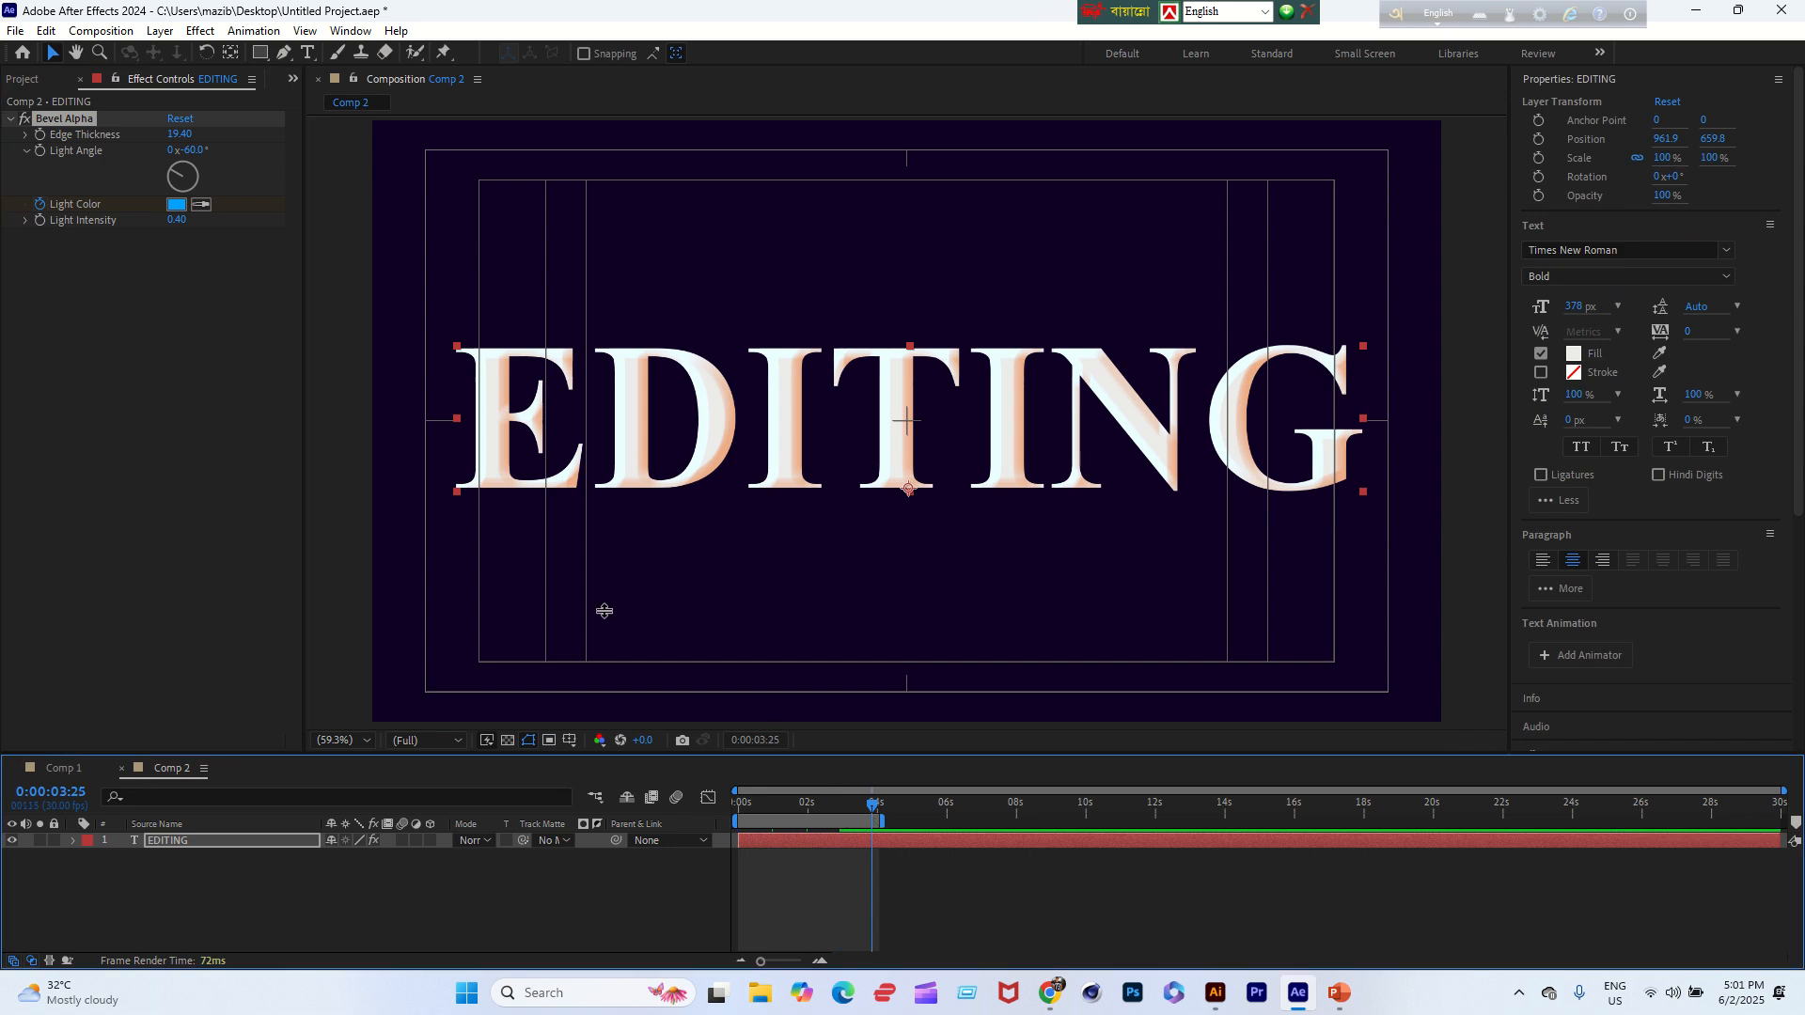
{"action": "left_click", "coordinate": [178, 207]}
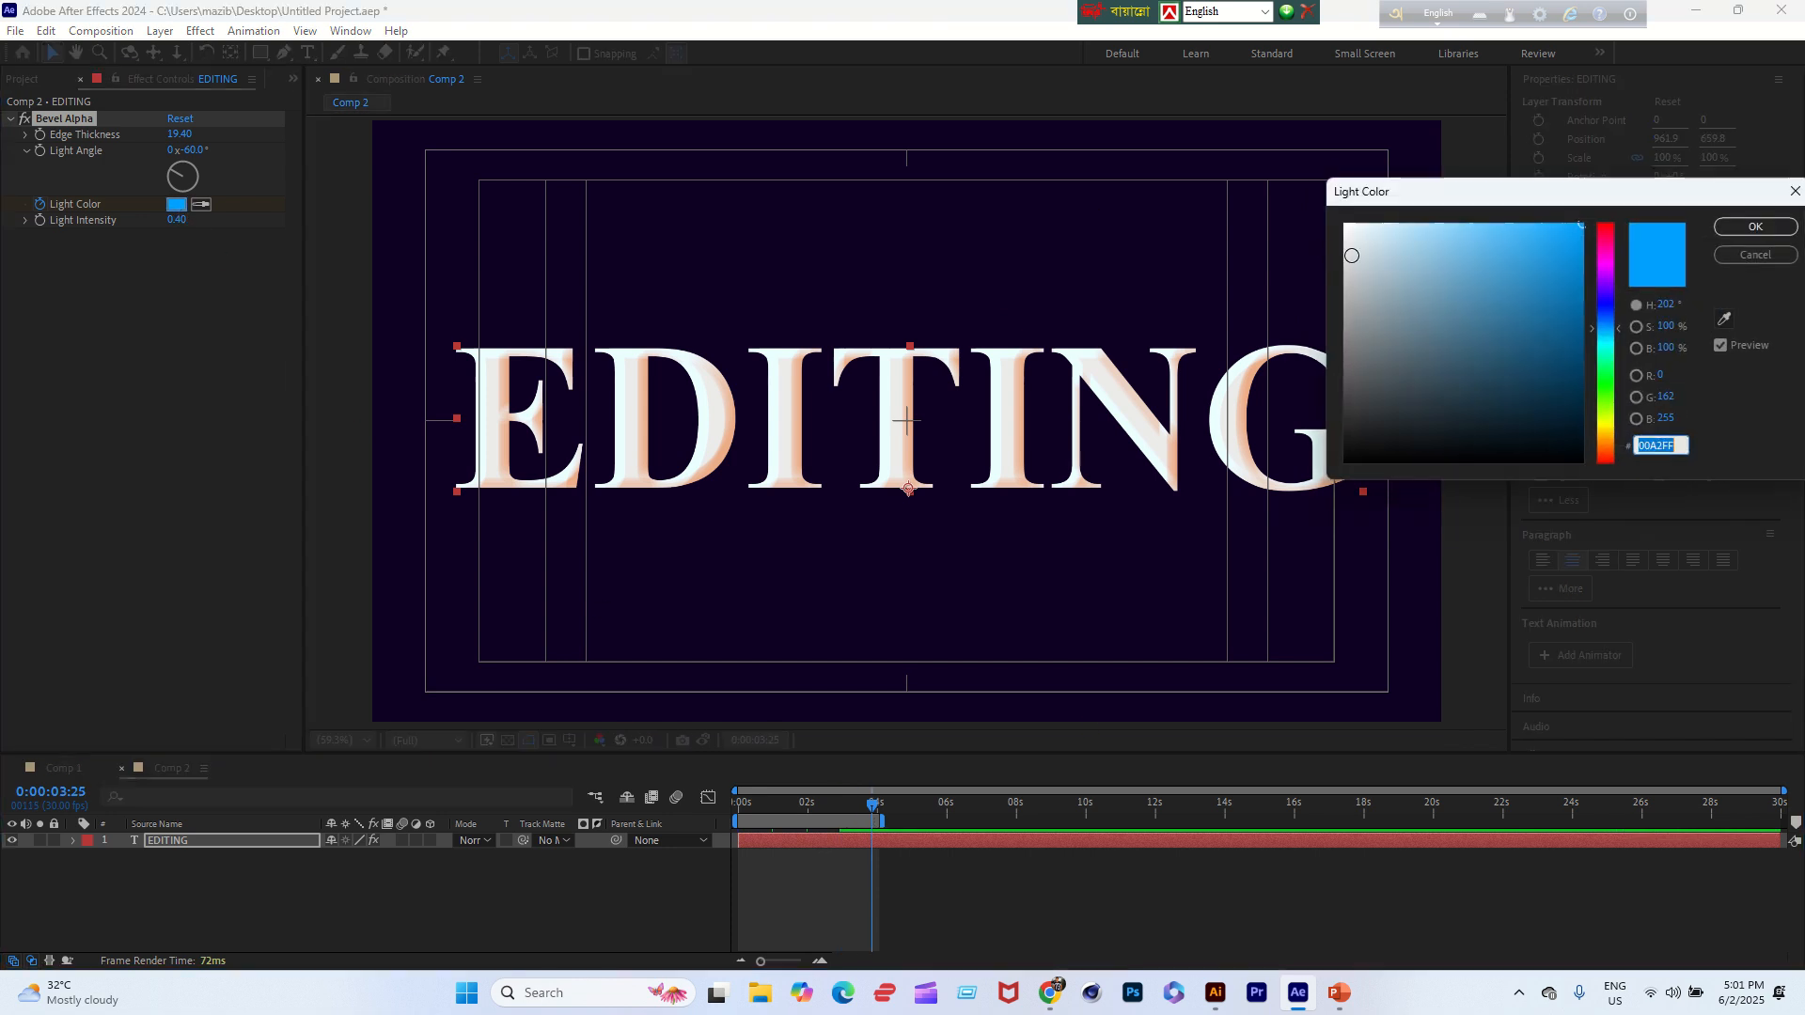
{"action": "left_click", "coordinate": [1604, 286]}
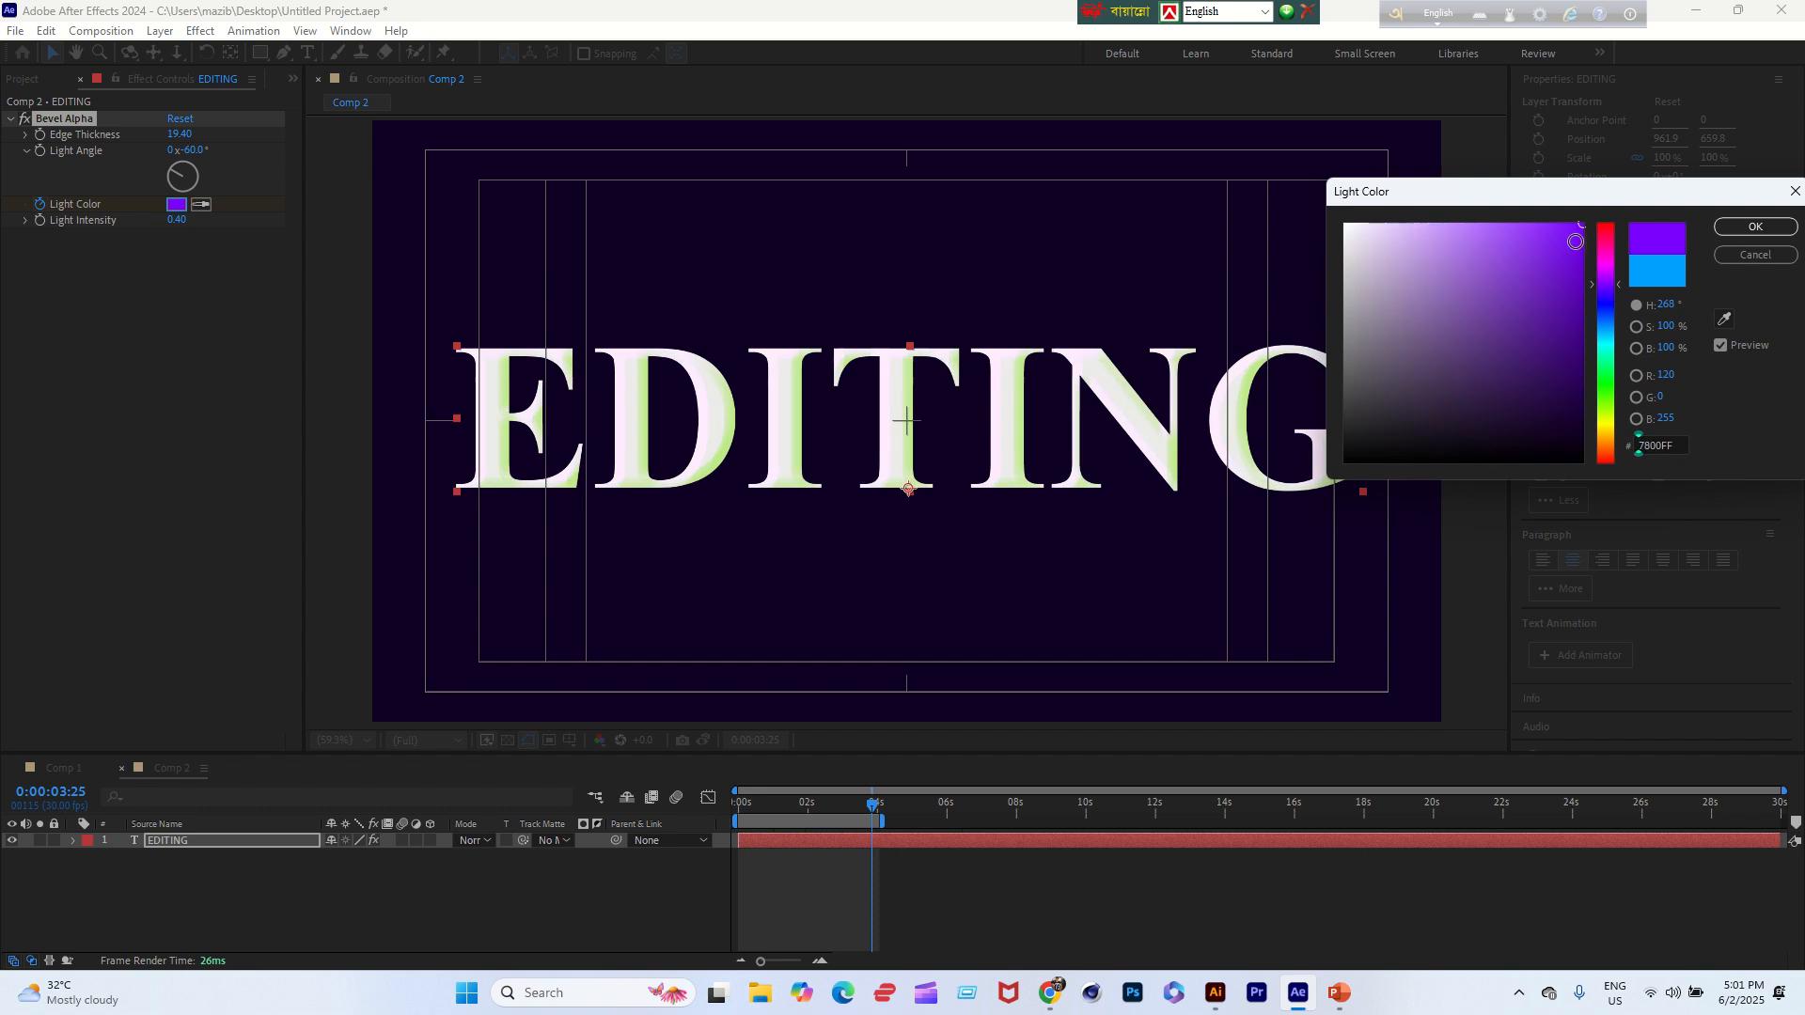
{"action": "left_click", "coordinate": [1755, 227]}
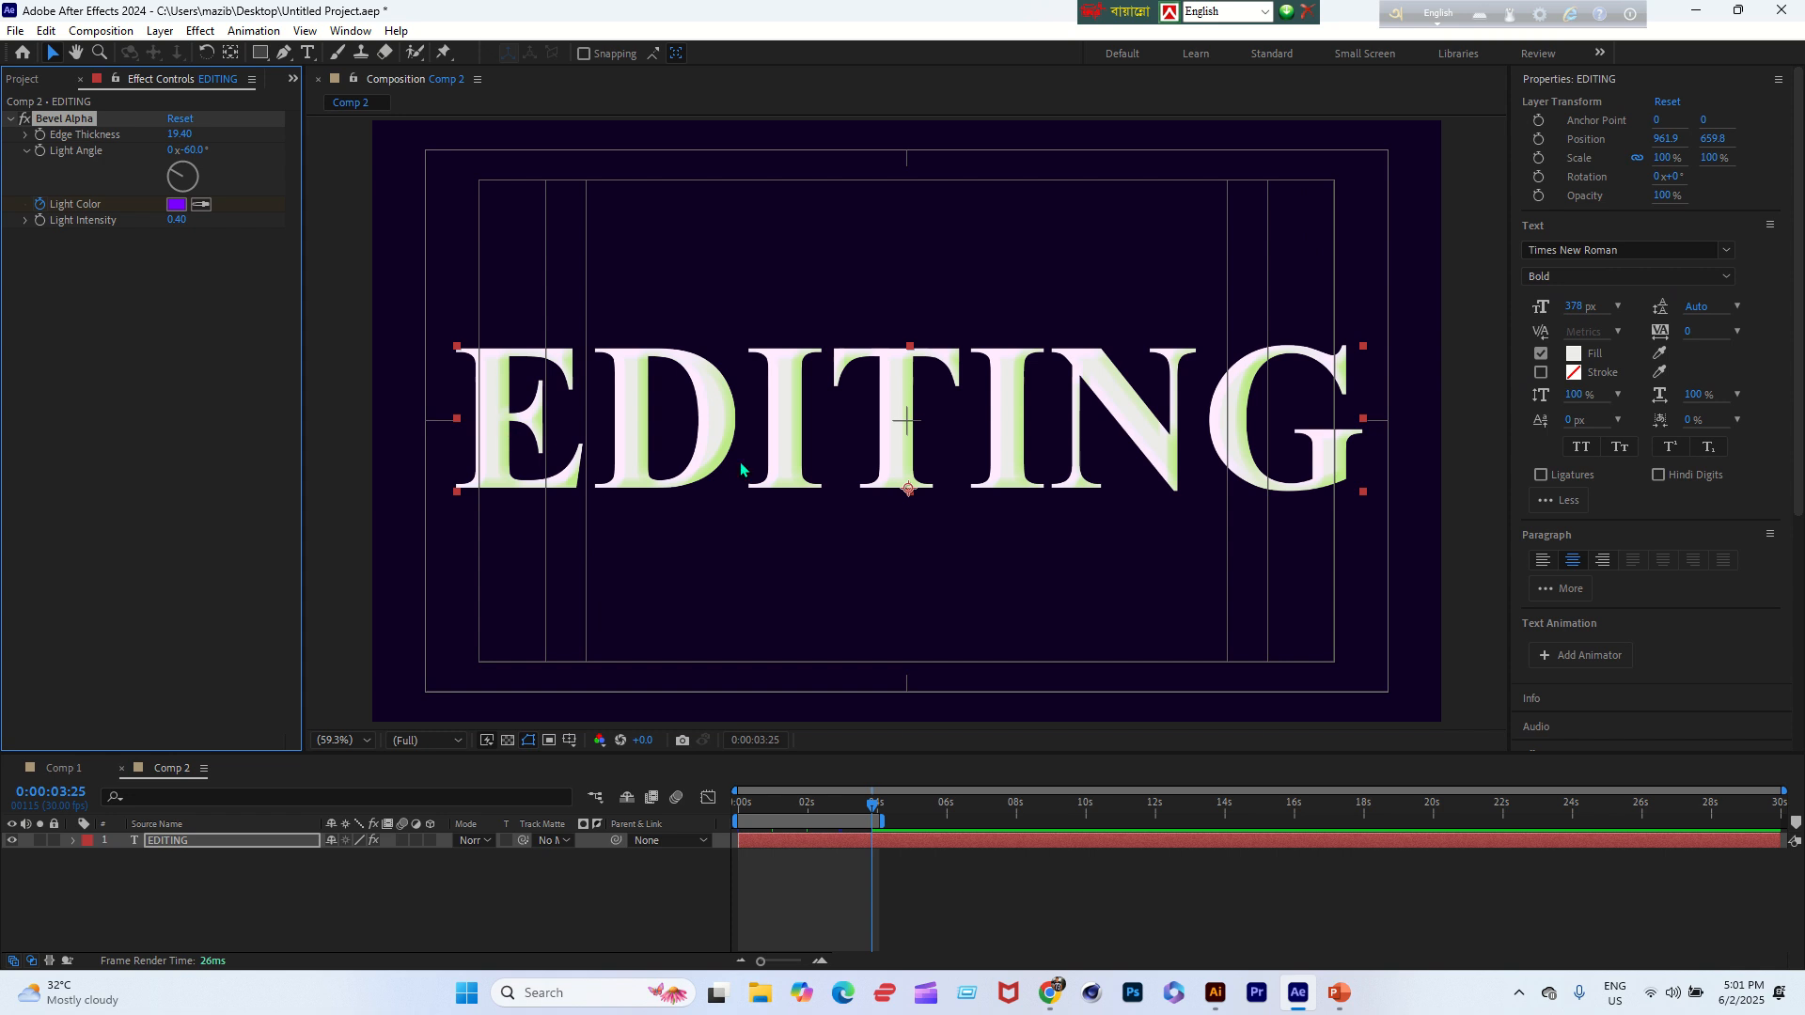
Return to the start of the composition at 0:00:00:00 and play back the light colour animation
{"action": "left_click_drag", "start_coordinate": [878, 806], "coordinate": [743, 839]}
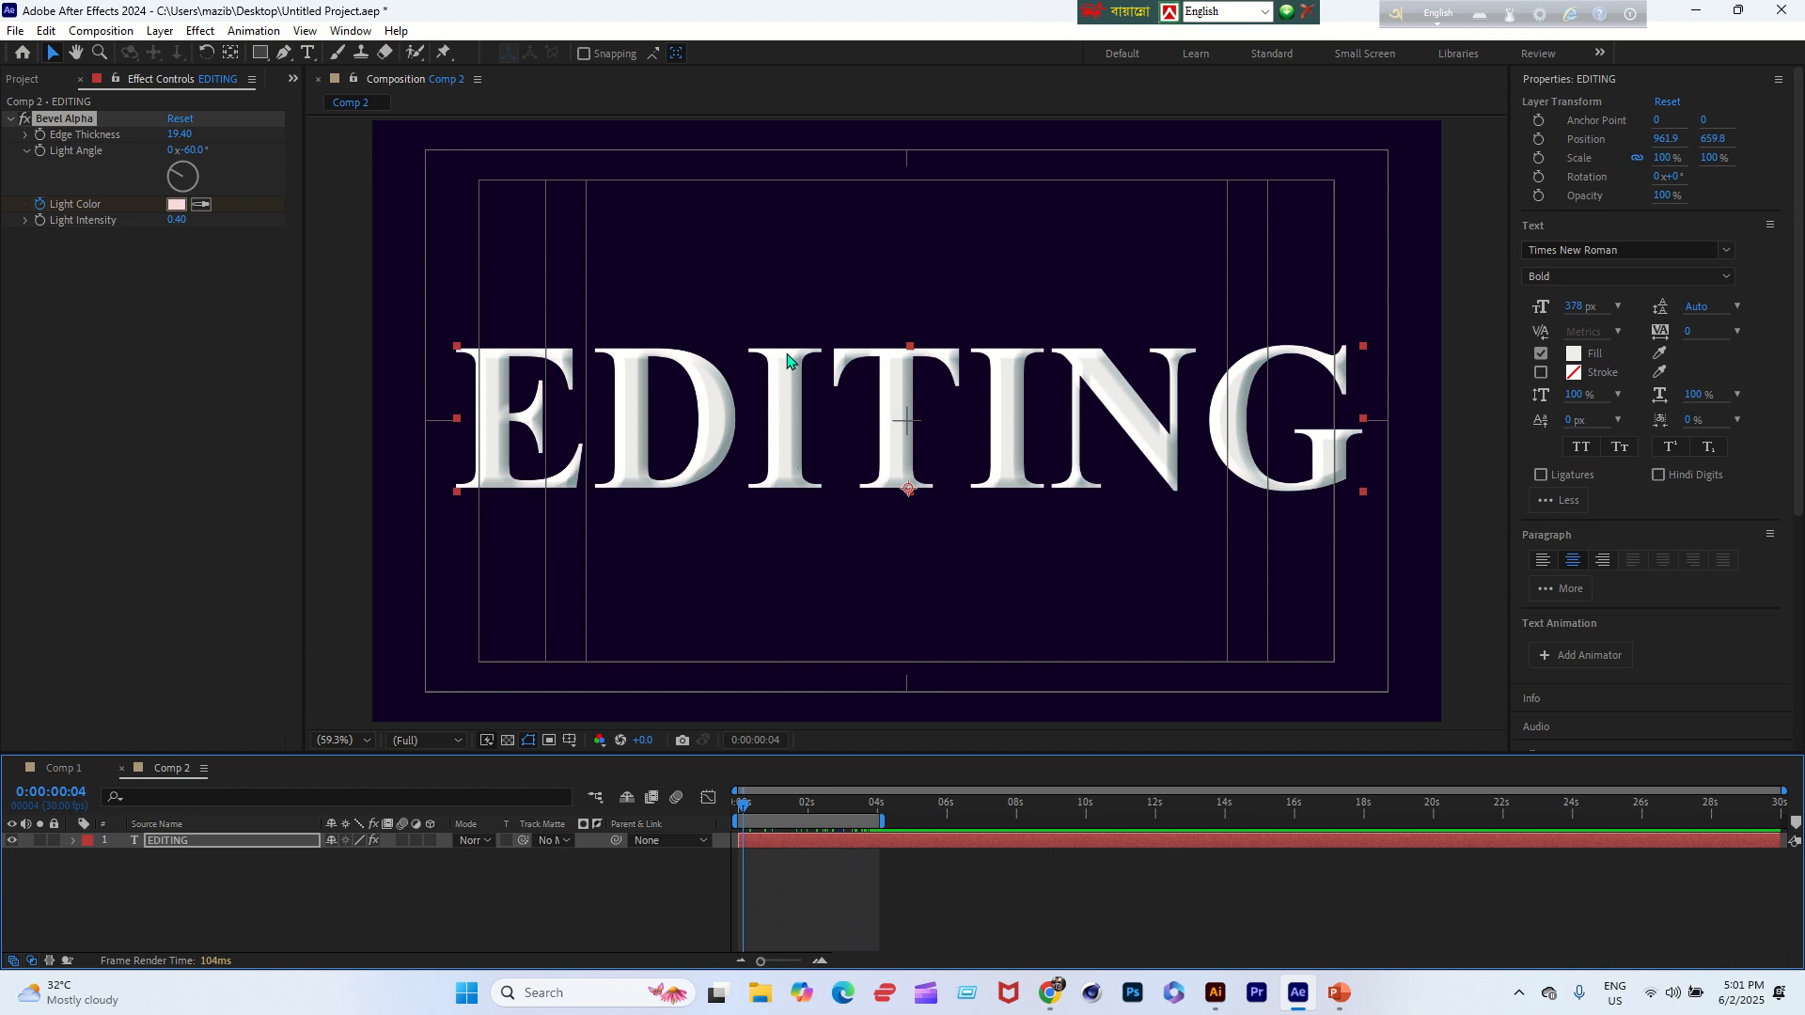
{"action": "left_click", "coordinate": [735, 812]}
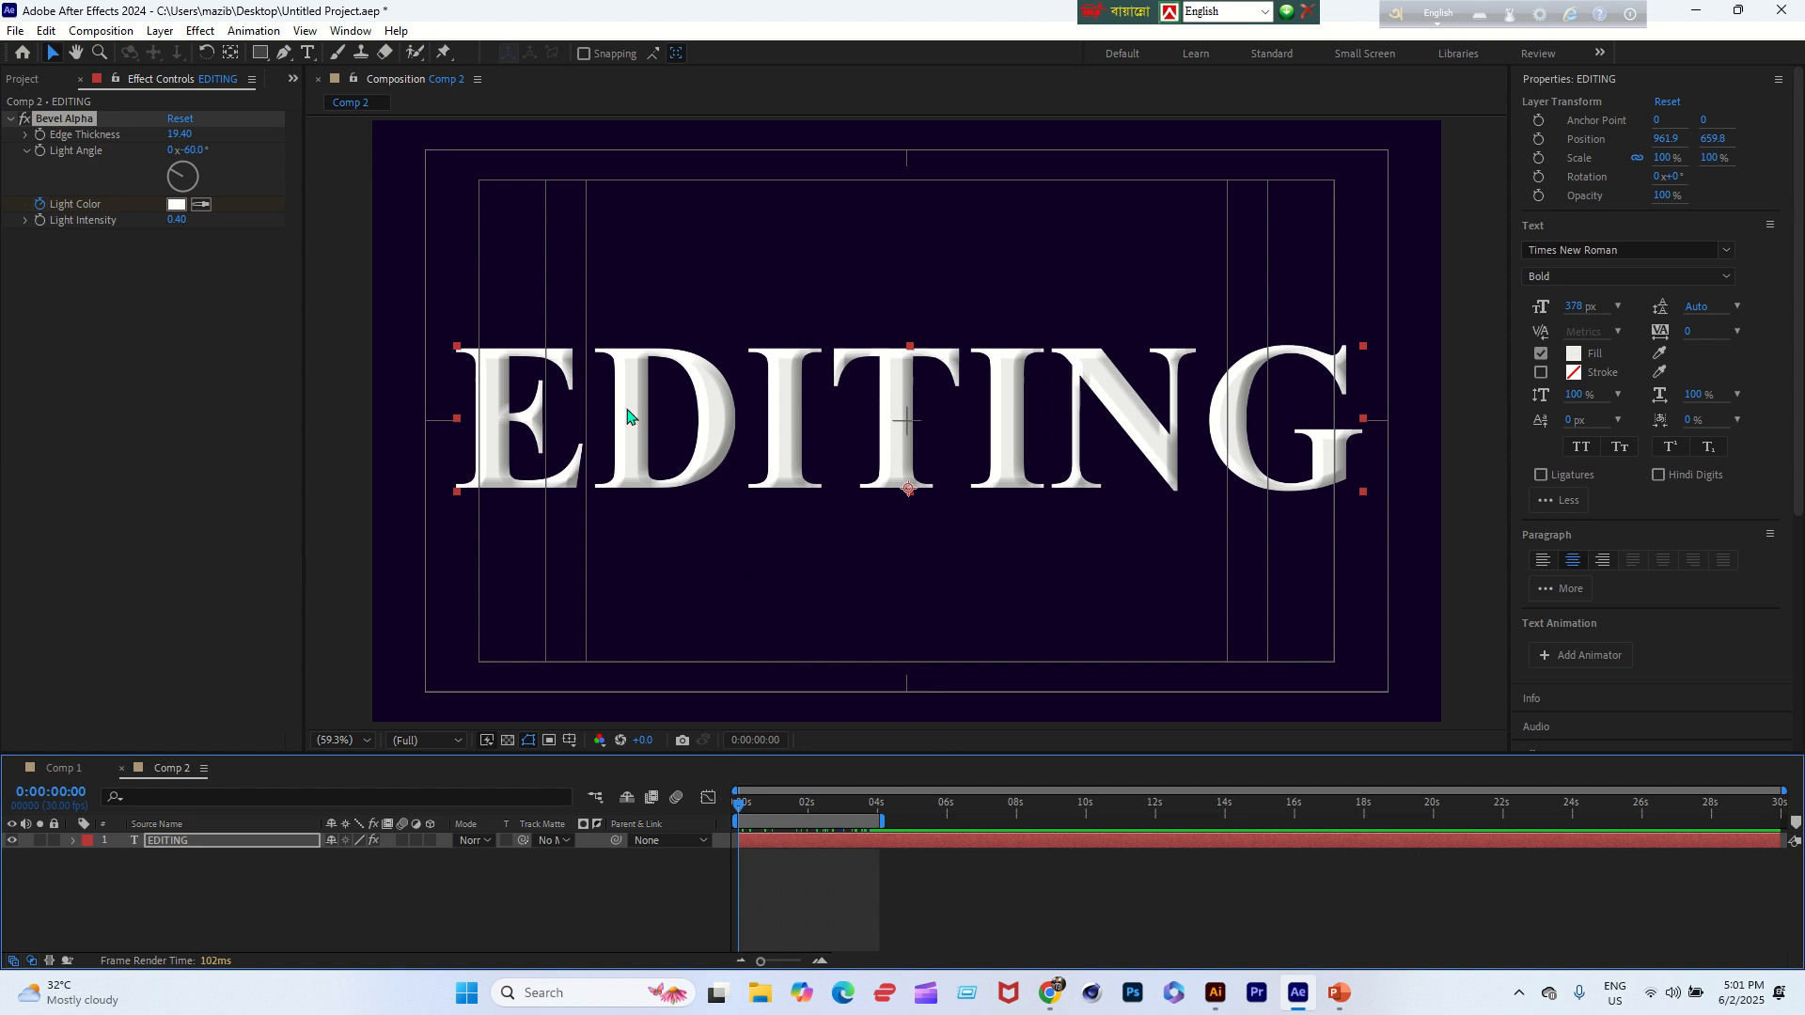
{"action": "key", "text": "space"}
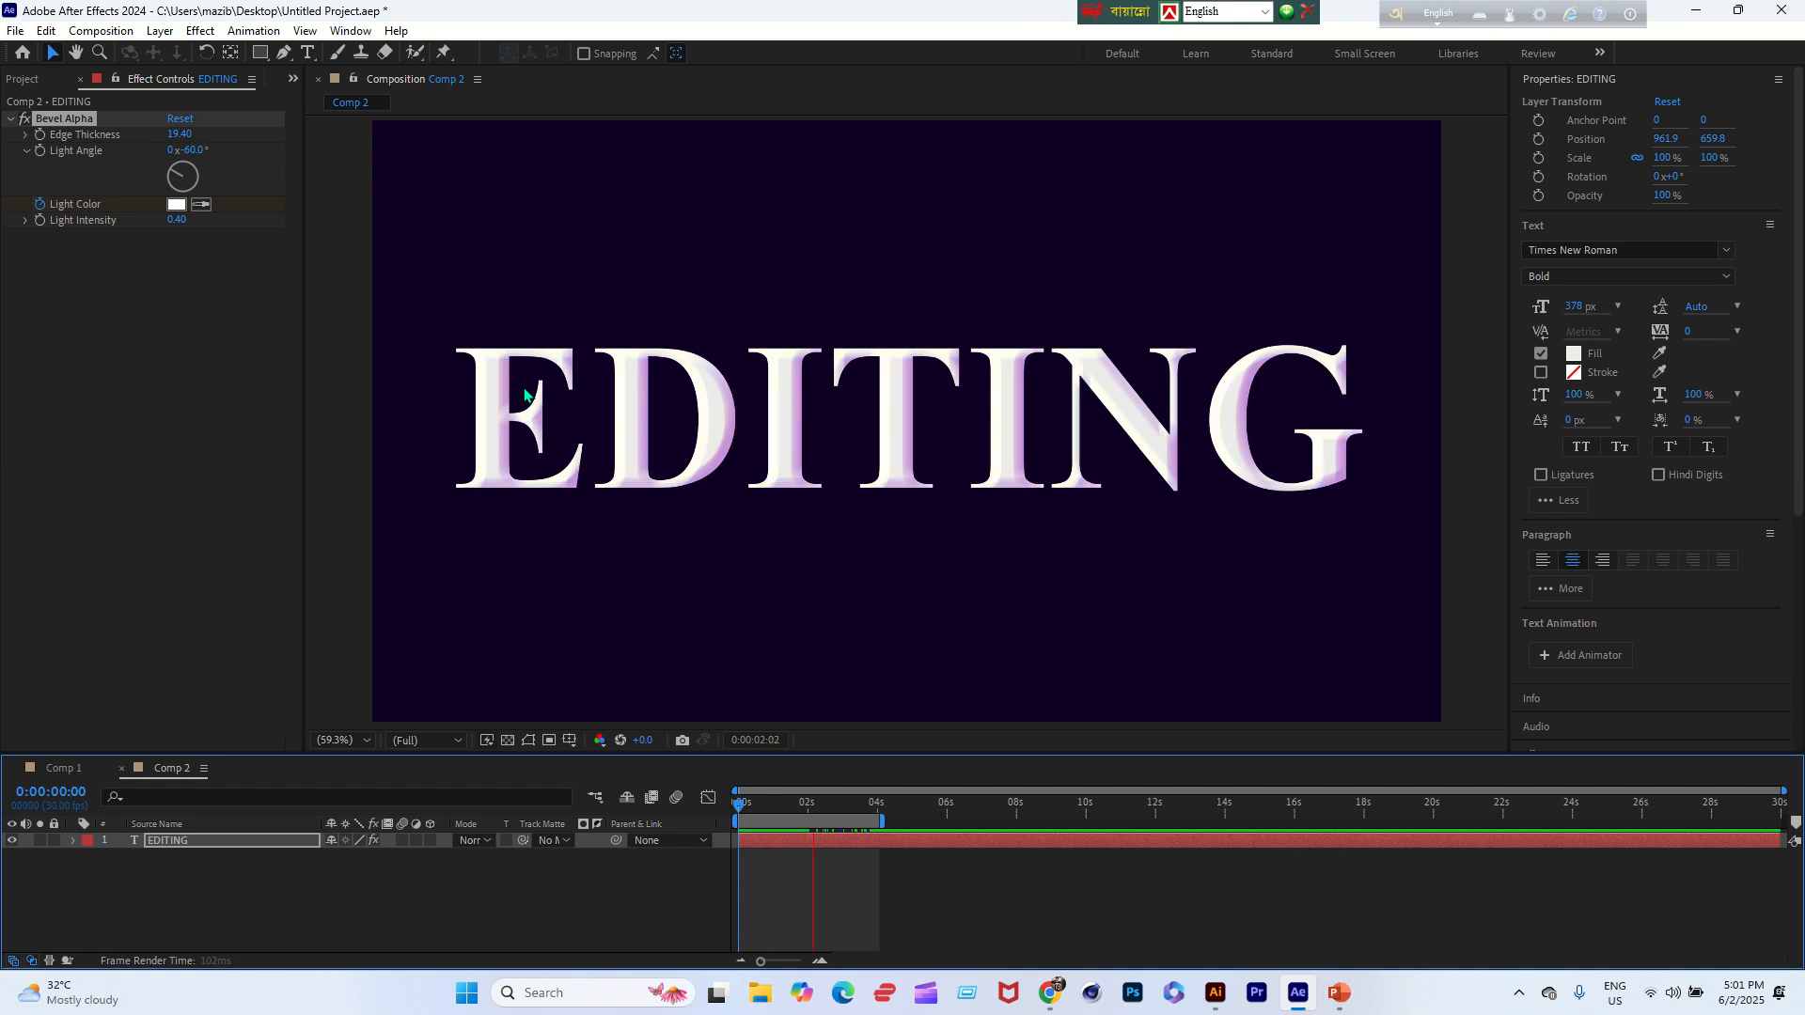
{"action": "mouse_move", "coordinate": [793, 8]}
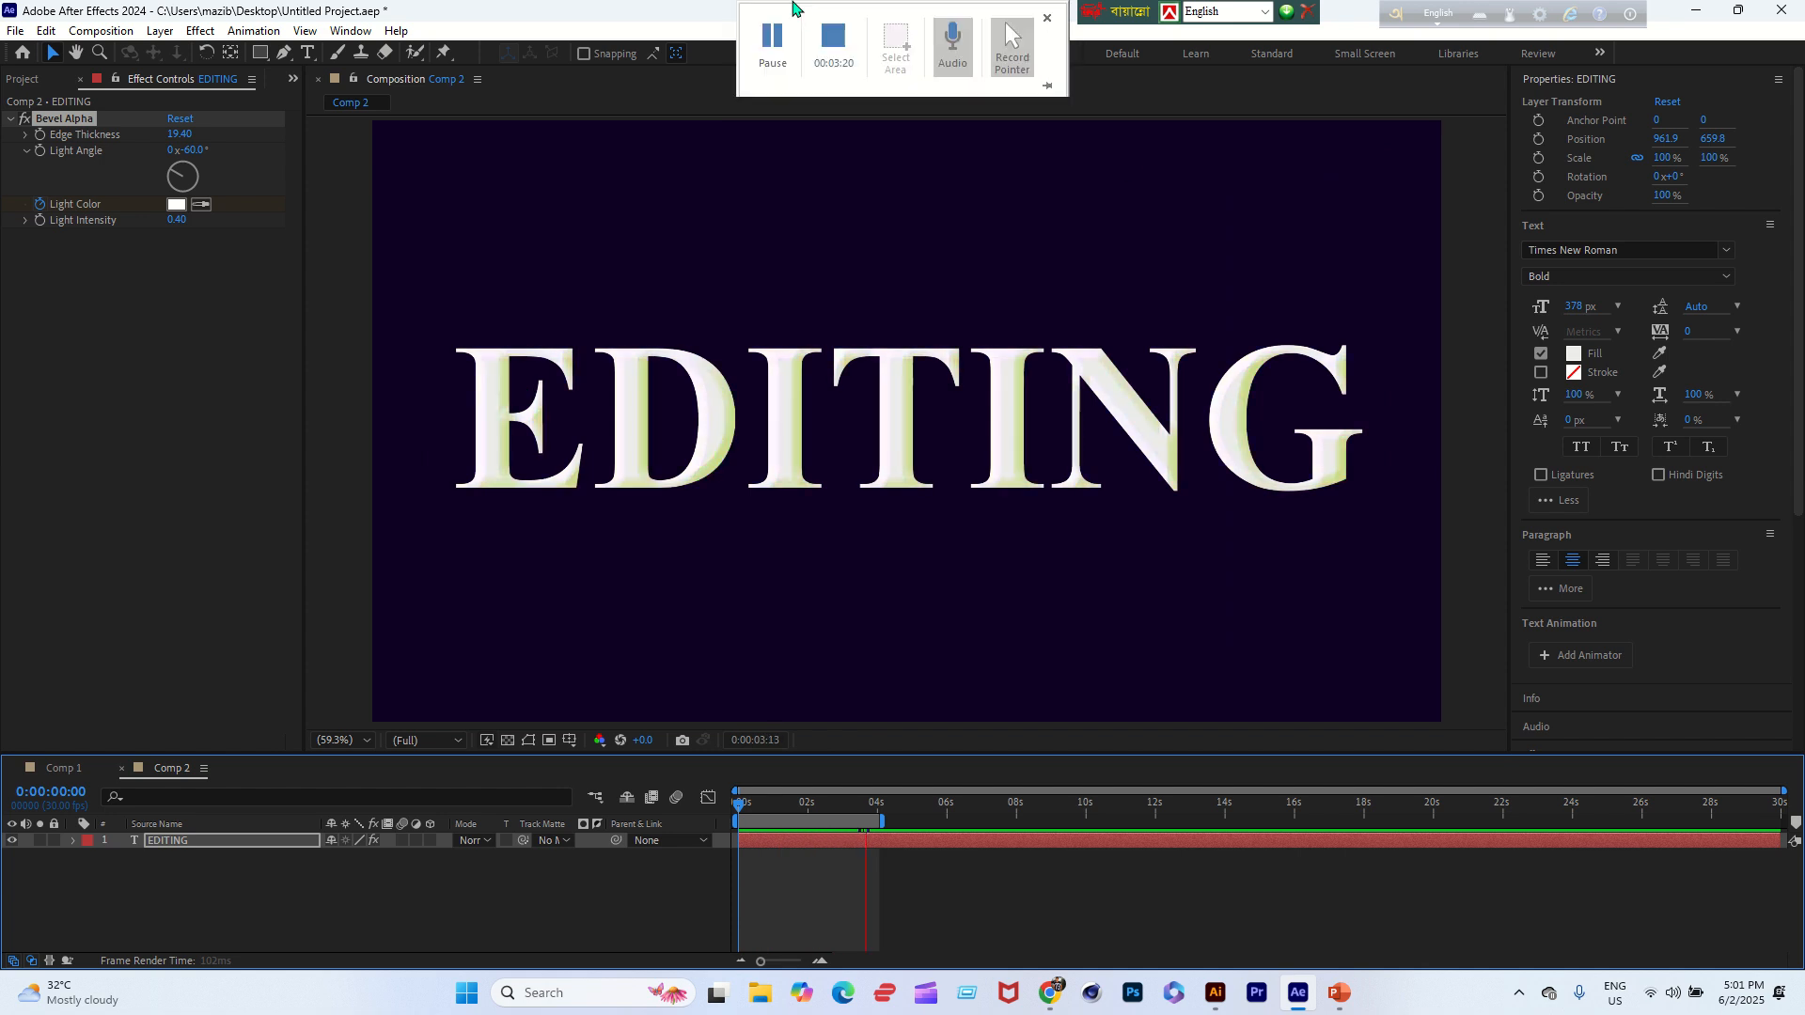